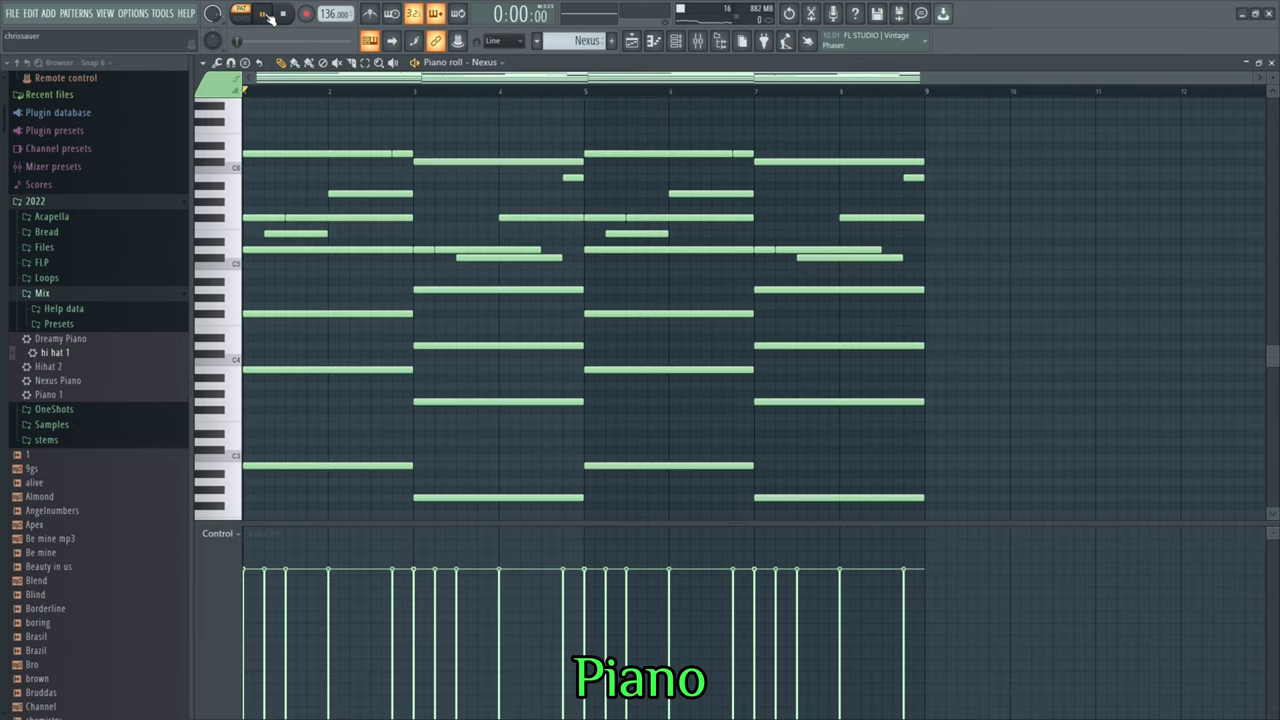
Play back the Nexus piano notes and the LABS (64 Bit) strings notes, stopping playback after each.
{"action": "left_click", "coordinate": [265, 14]}
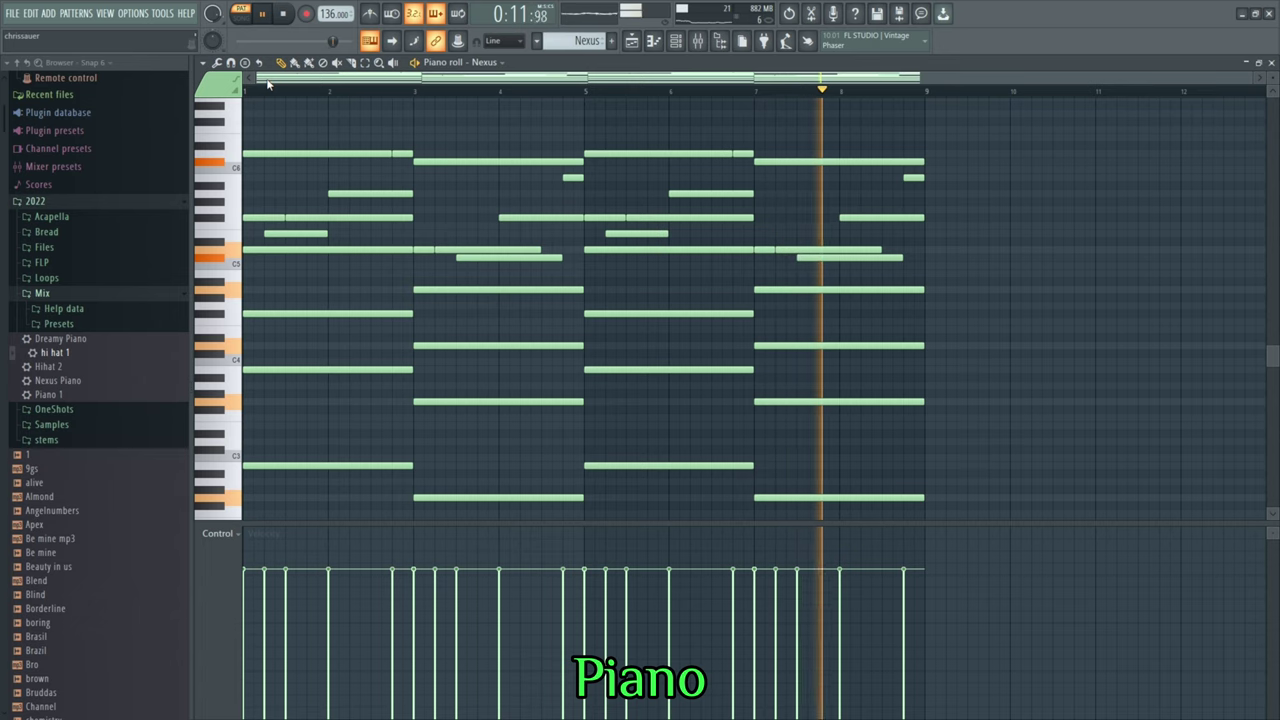
{"action": "left_click", "coordinate": [266, 12]}
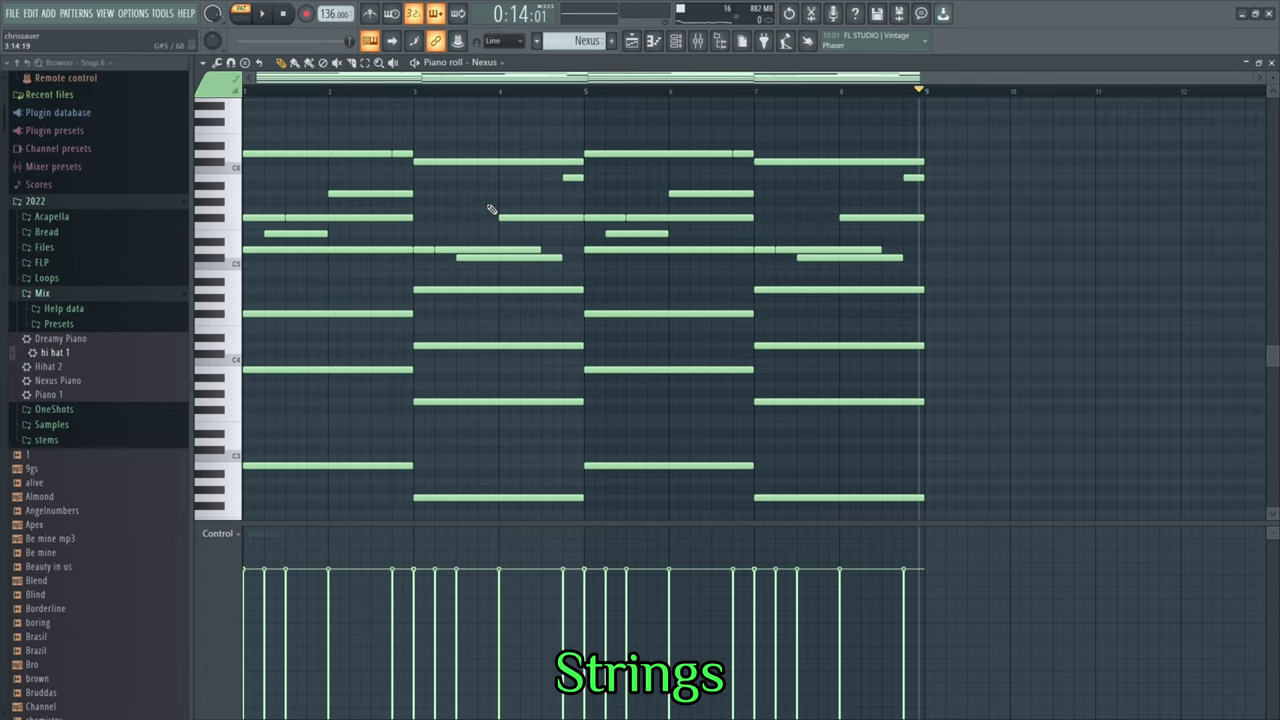
{"action": "key", "text": "Down"}
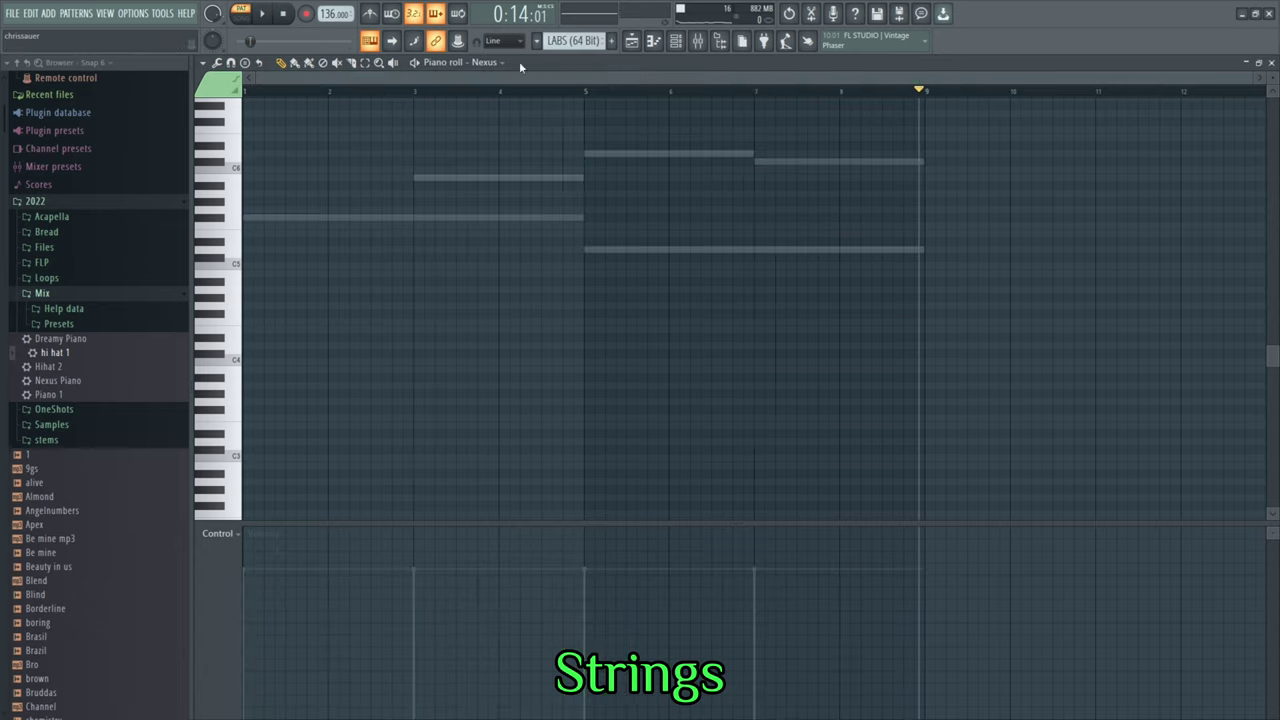
{"action": "key", "text": "space"}
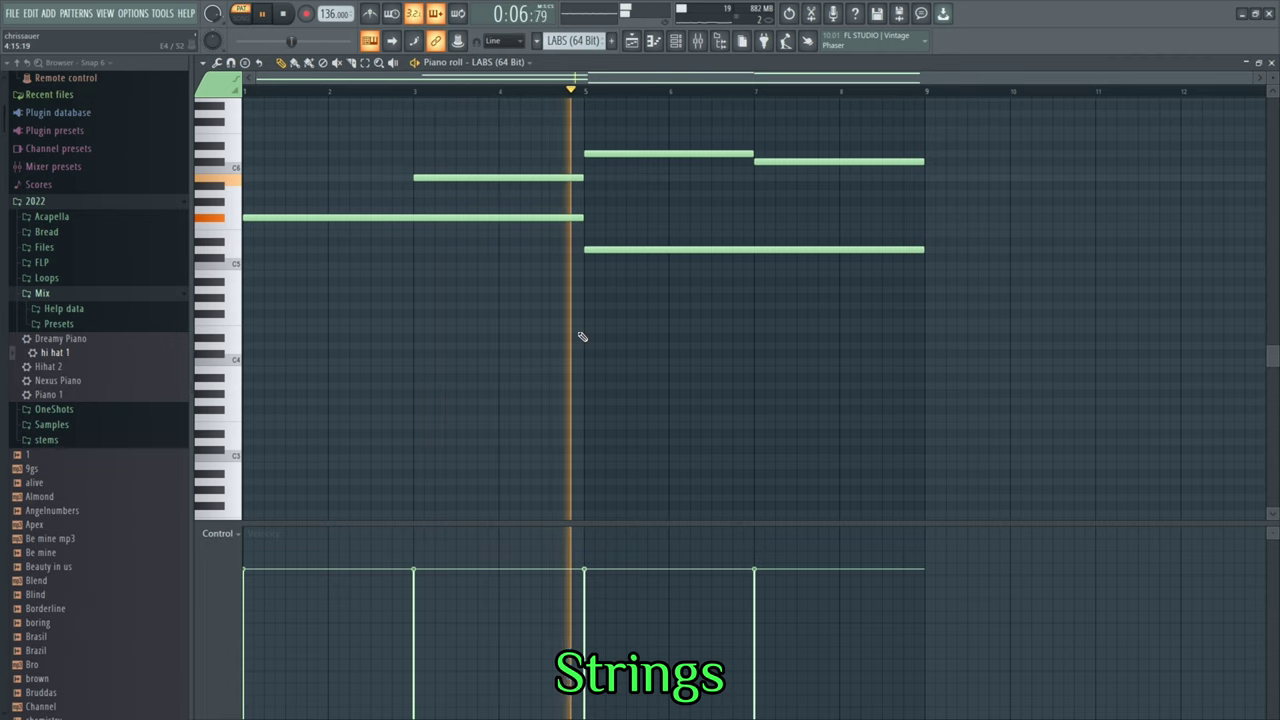
{"action": "scroll", "coordinate": [582, 330], "scroll_direction": "down", "scroll_amount": 1}
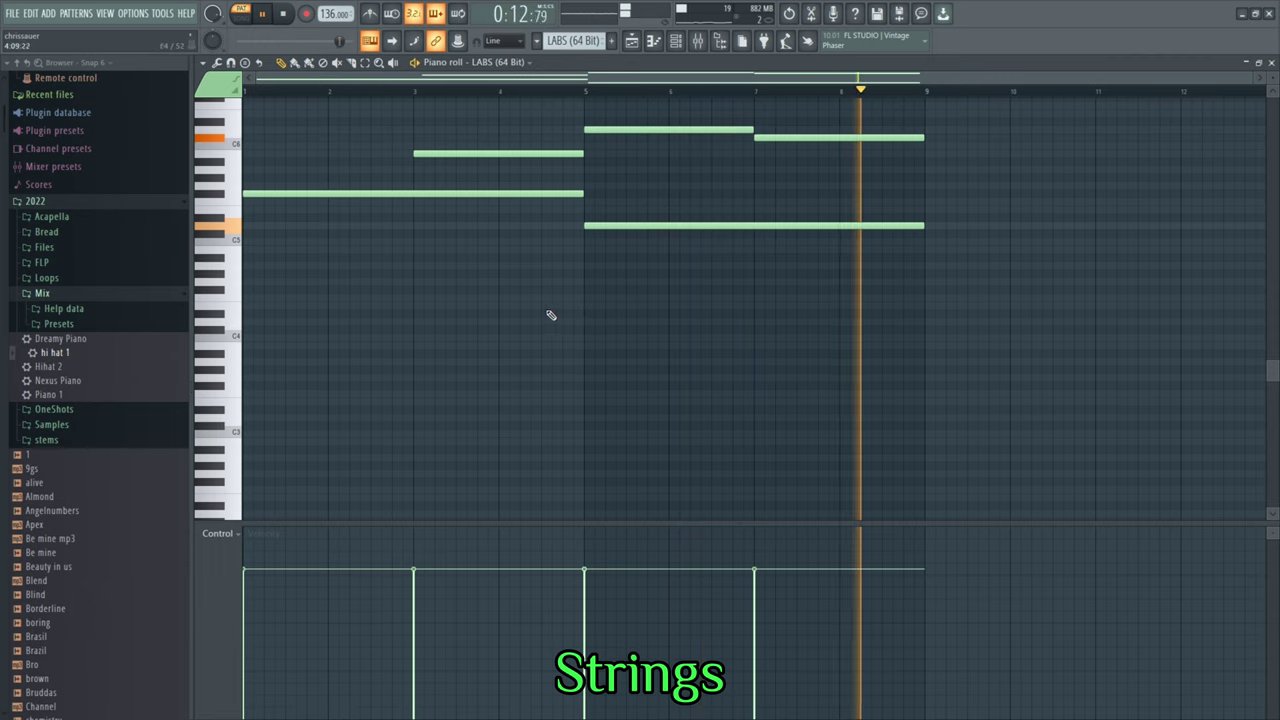
{"action": "left_click", "coordinate": [266, 14]}
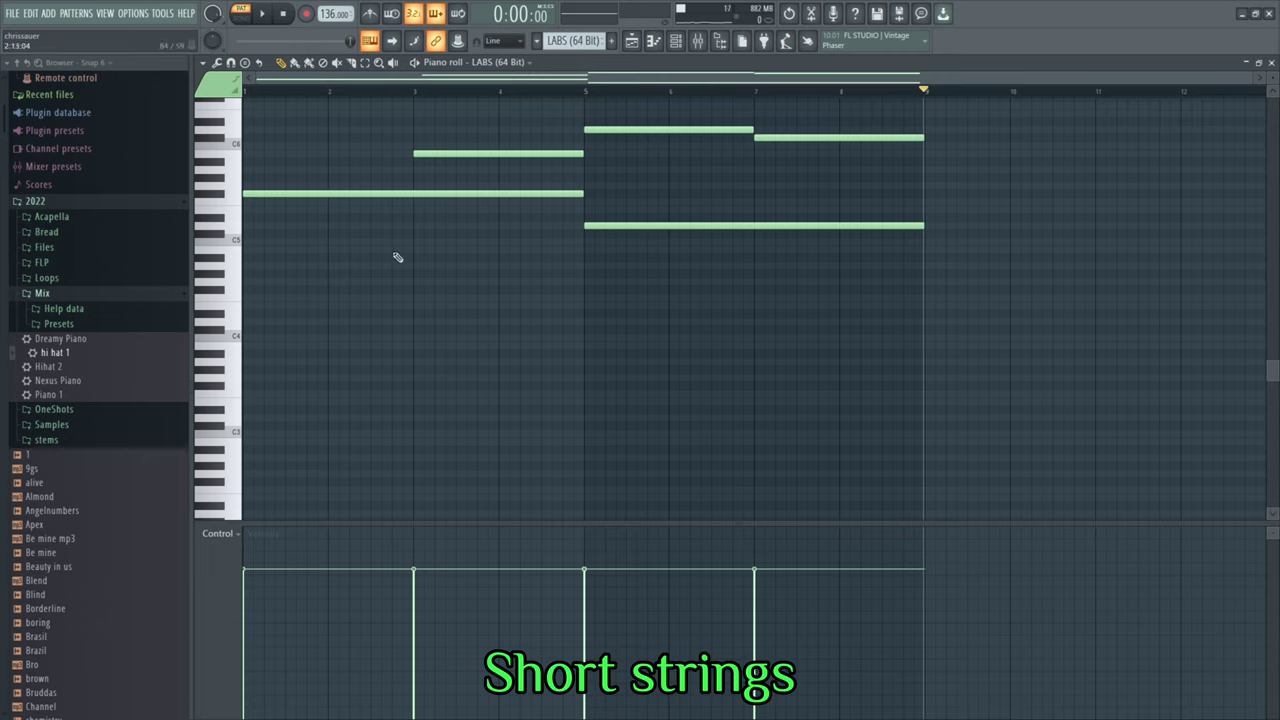
Show the LABS (64 Bit) #2 short strings notes and play them back from just before bar 2.
{"action": "scroll", "coordinate": [572, 40], "scroll_direction": "down", "scroll_amount": 1}
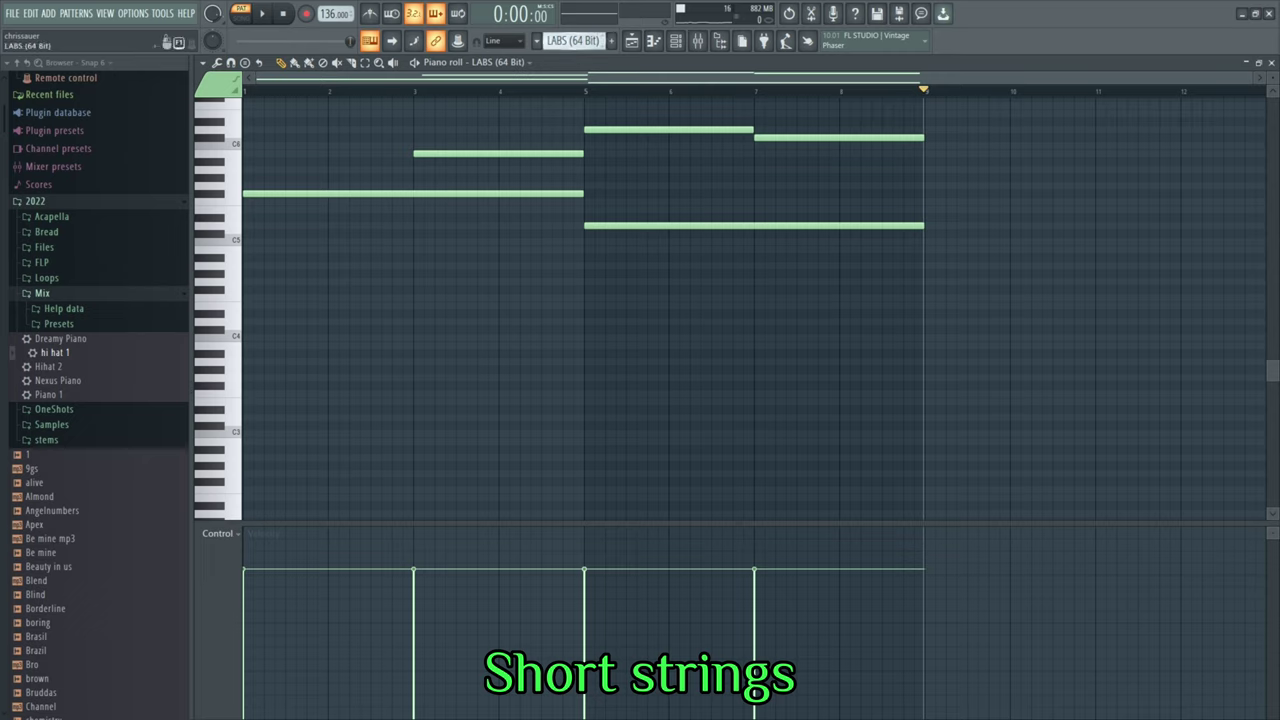
{"action": "scroll", "coordinate": [531, 143], "scroll_direction": "up", "scroll_amount": 4}
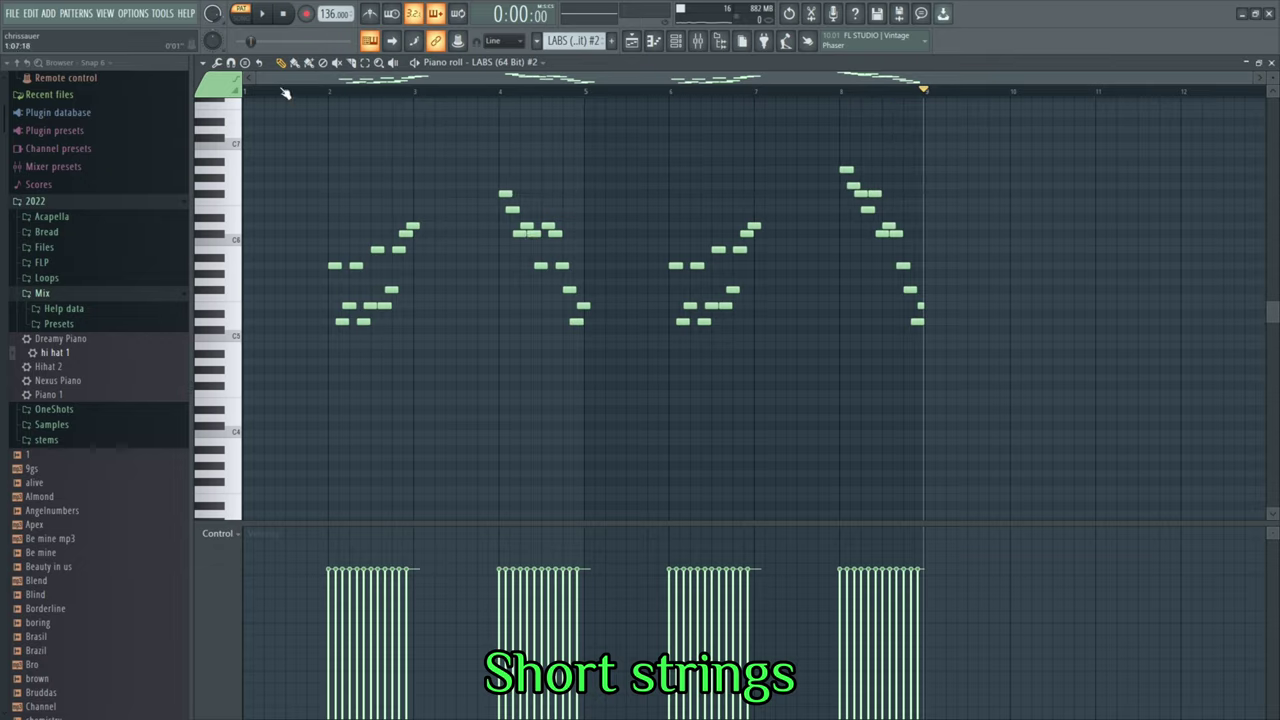
{"action": "left_click_drag", "start_coordinate": [296, 91], "coordinate": [308, 91]}
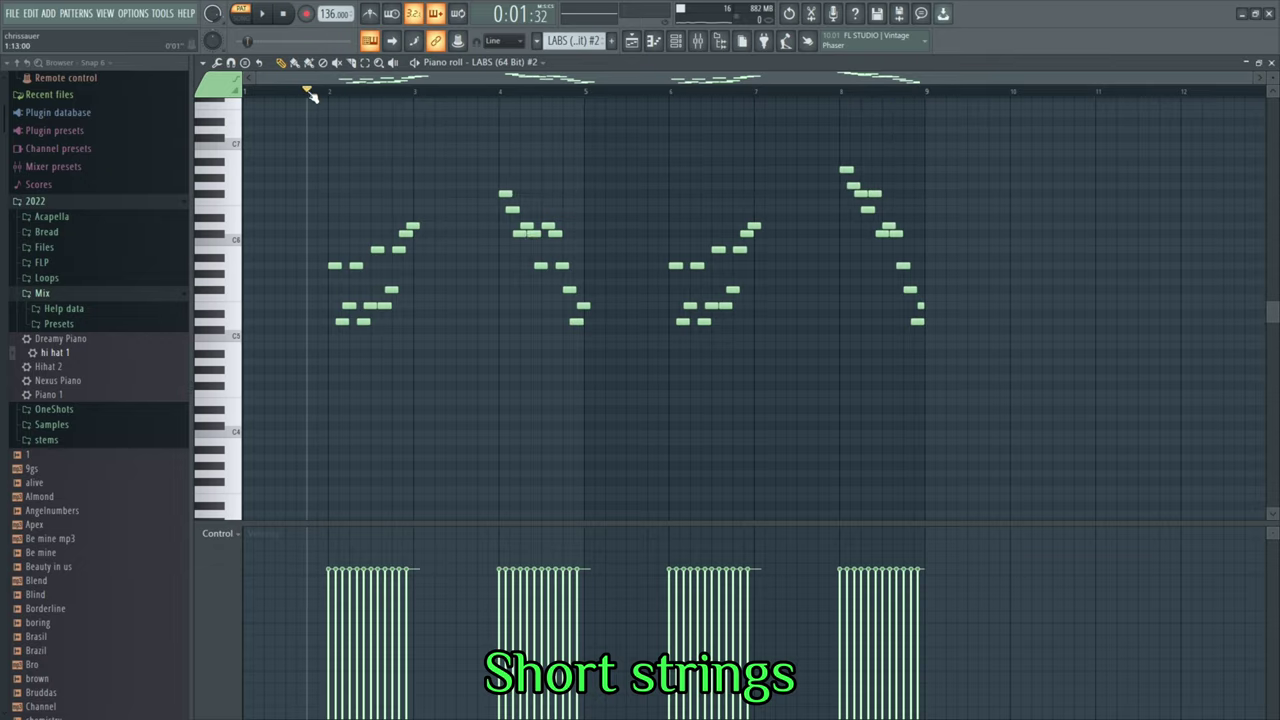
{"action": "left_click", "coordinate": [277, 32]}
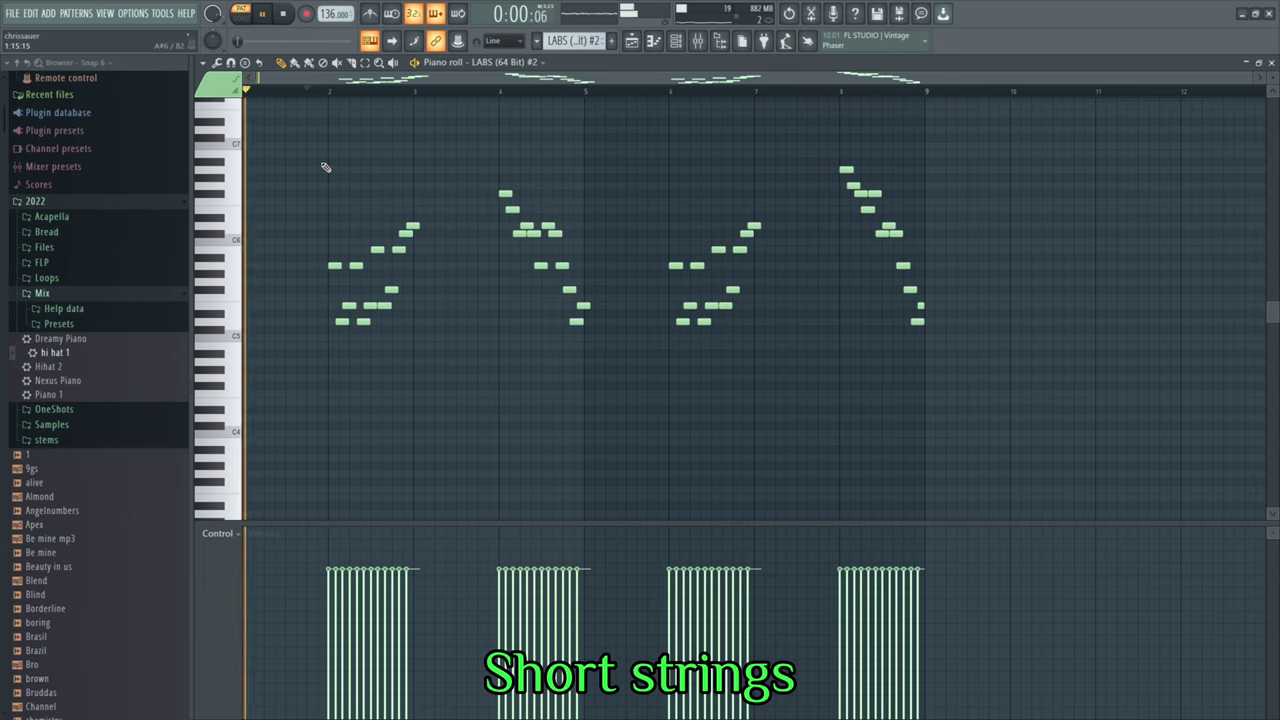
{"action": "left_click", "coordinate": [259, 14]}
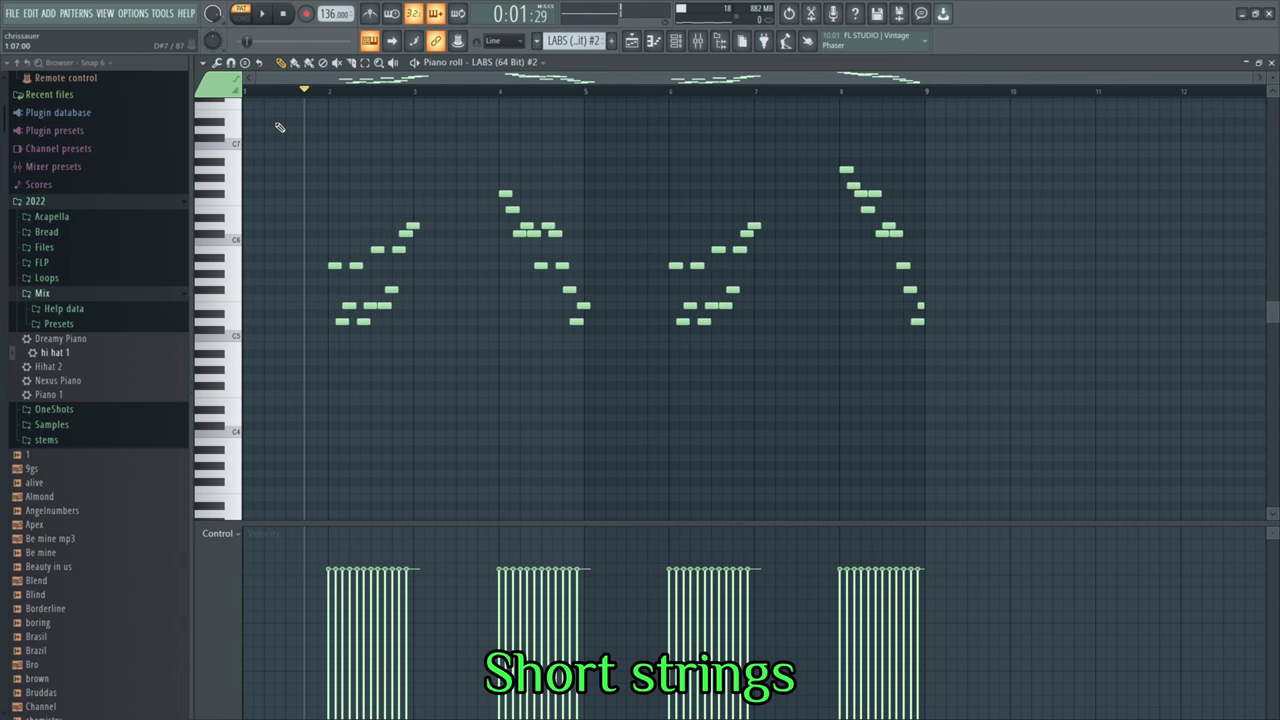
Inspect the Fruity delay 2 and Fruity parametric EQ 2 settings on mixer Insert 3, and return to the piano roll.
{"action": "key", "text": "F9"}
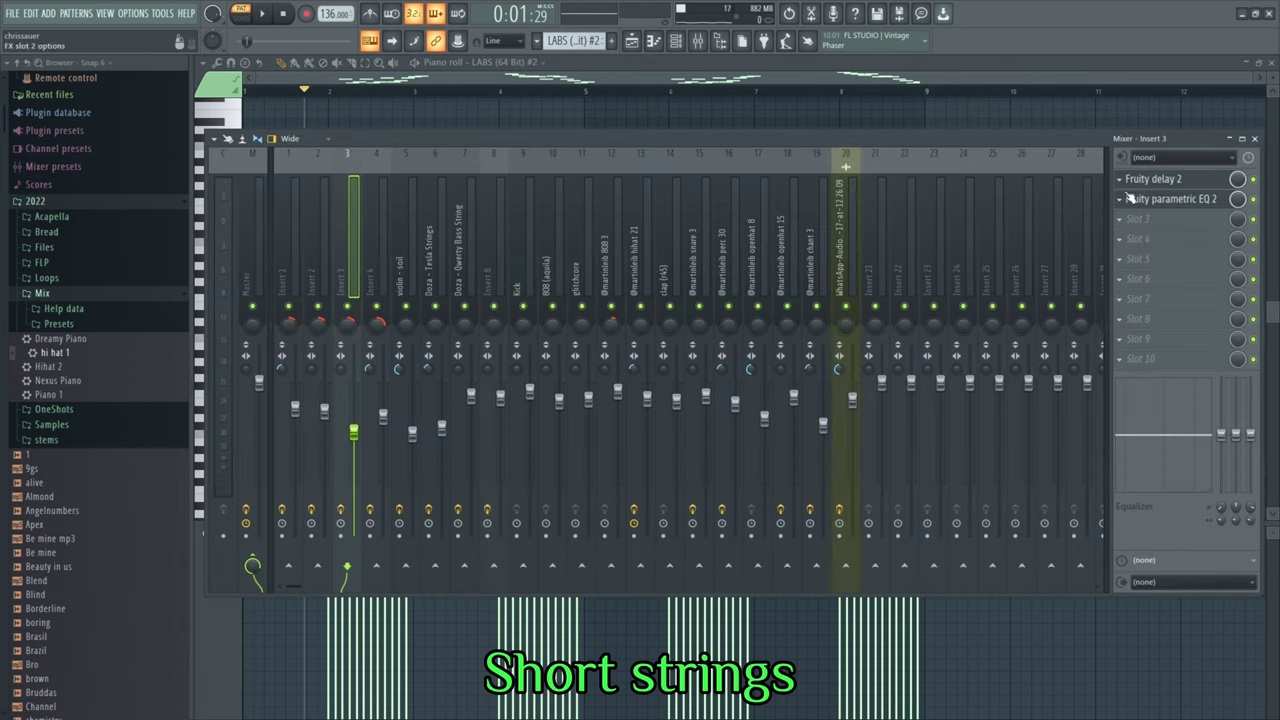
{"action": "left_click", "coordinate": [1155, 181]}
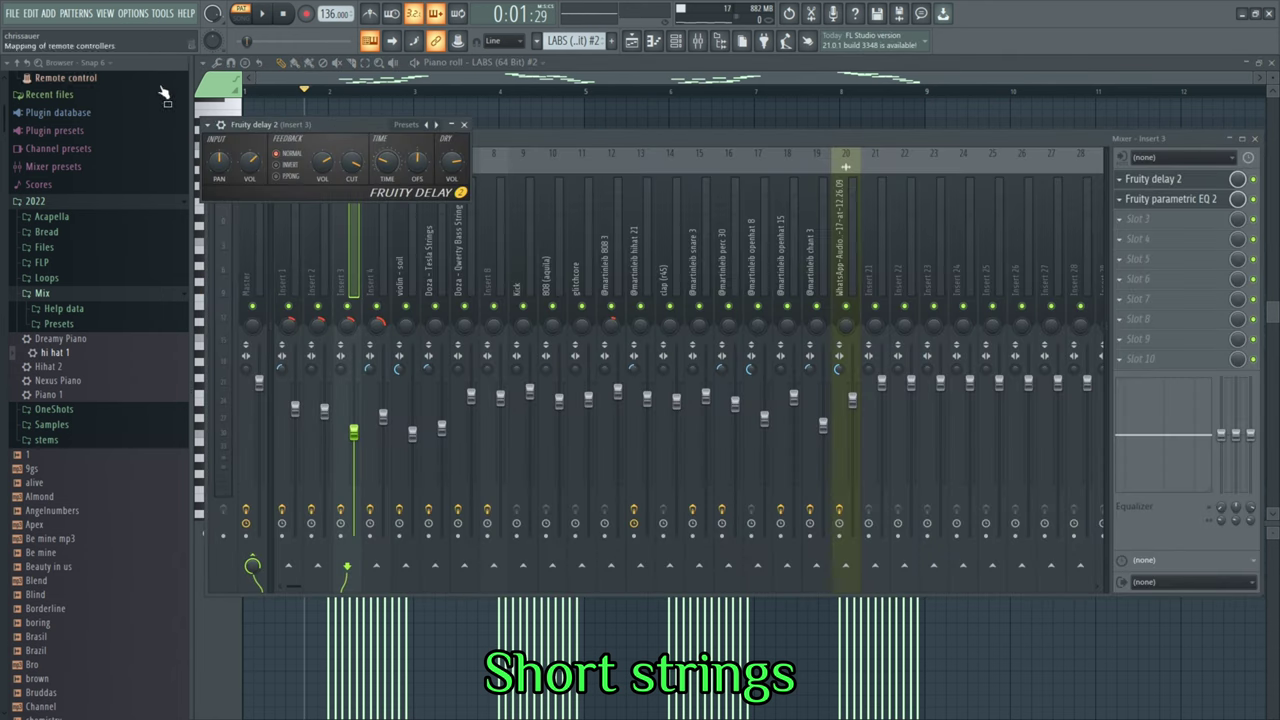
{"action": "left_click", "coordinate": [1163, 200]}
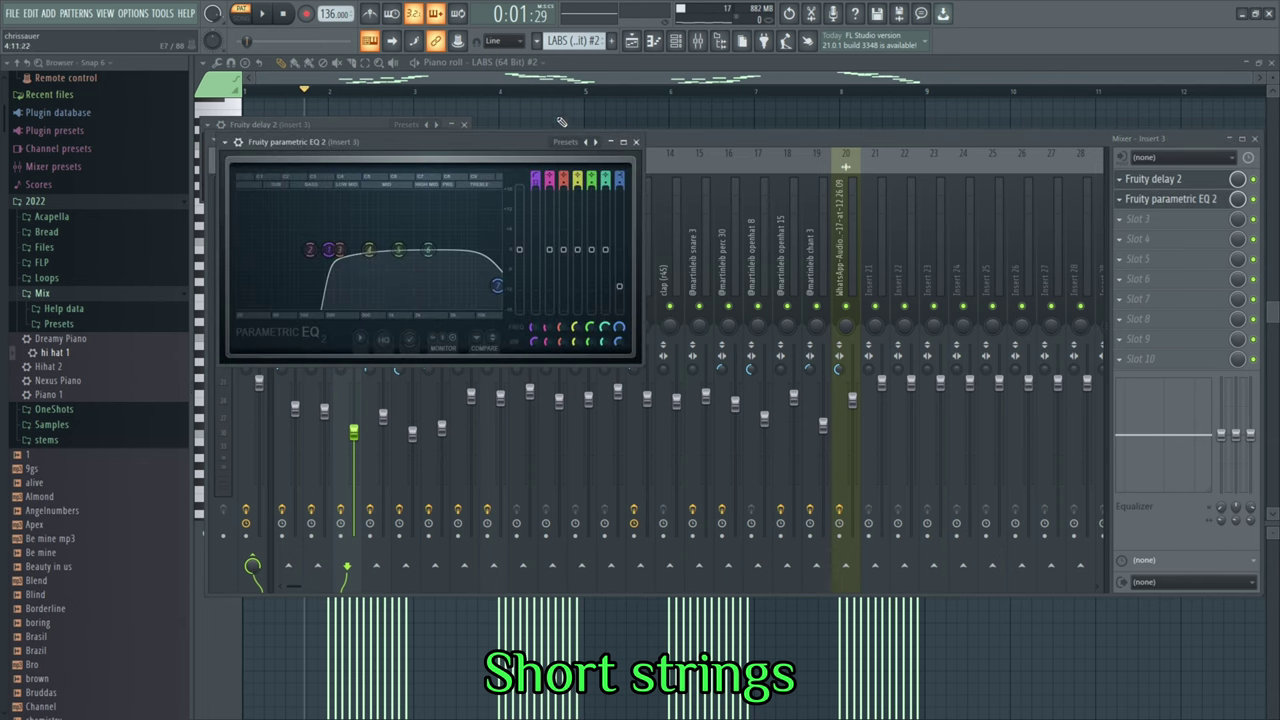
{"action": "key", "text": "F7"}
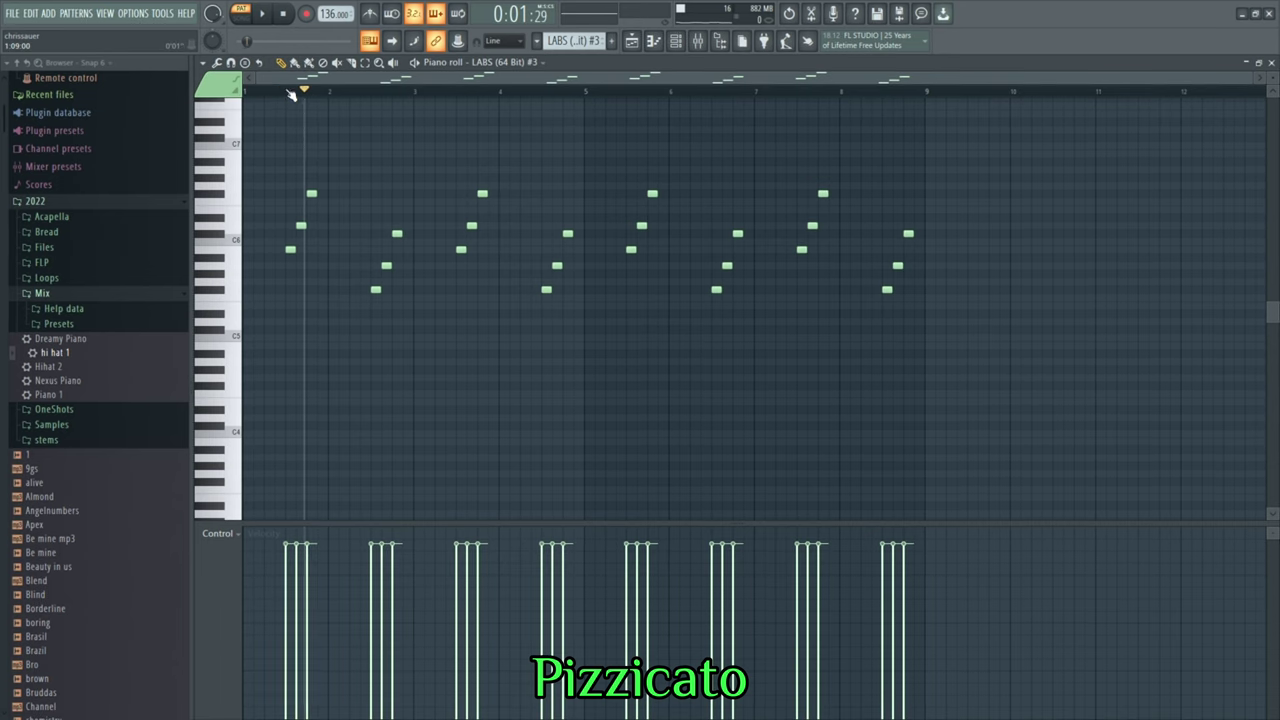
Play back the LABS (64 Bit) #3 pizzicato notes from the middle of bar 1, and stop playback.
{"action": "left_click", "coordinate": [286, 90]}
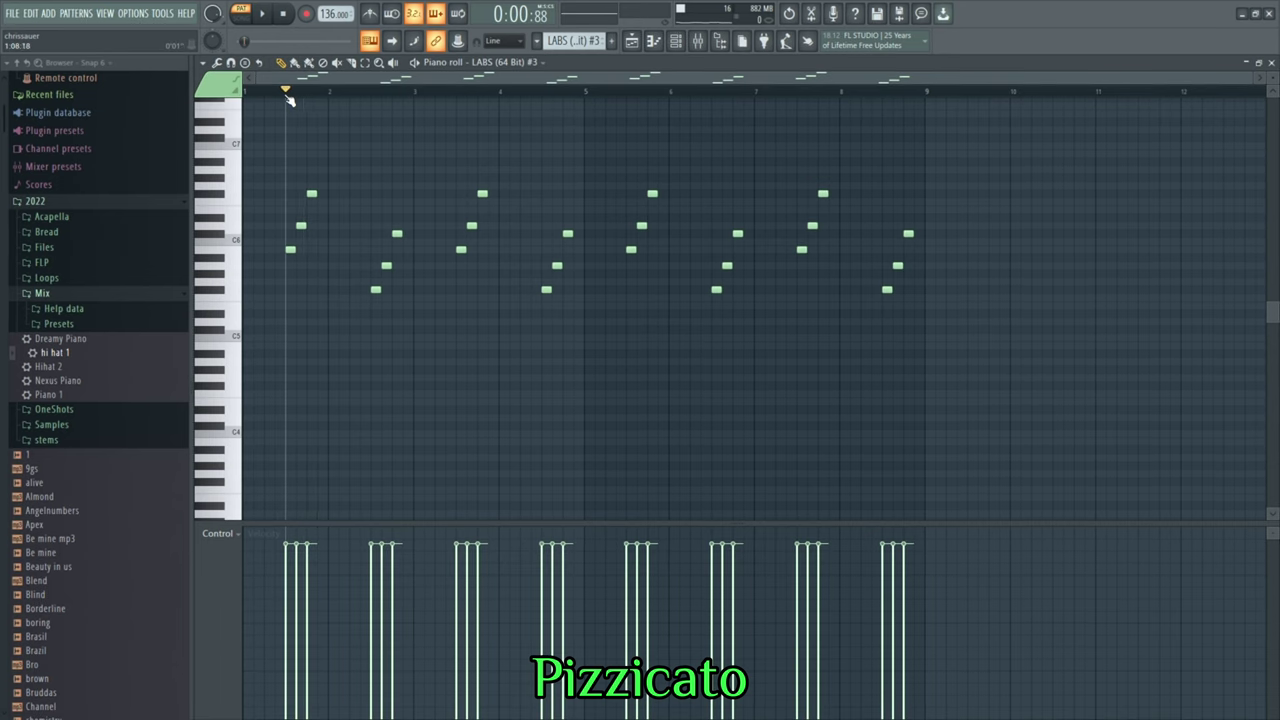
{"action": "left_click", "coordinate": [265, 16]}
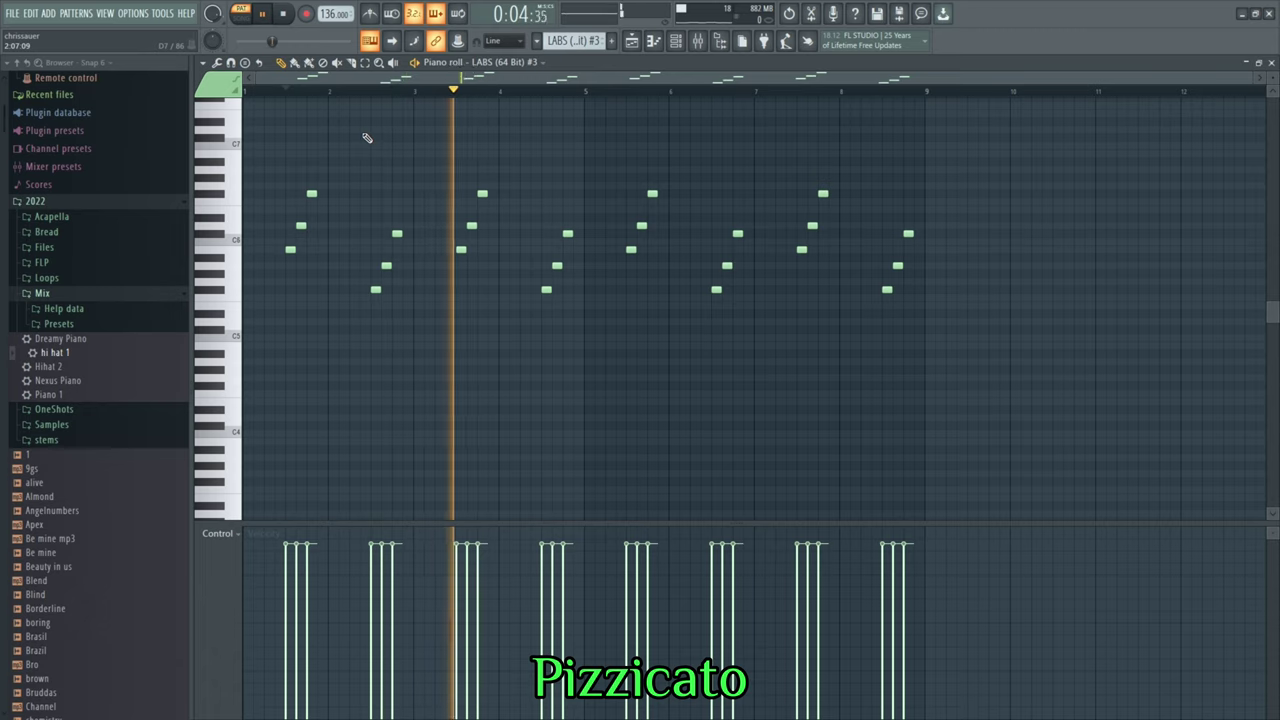
{"action": "left_click", "coordinate": [268, 24]}
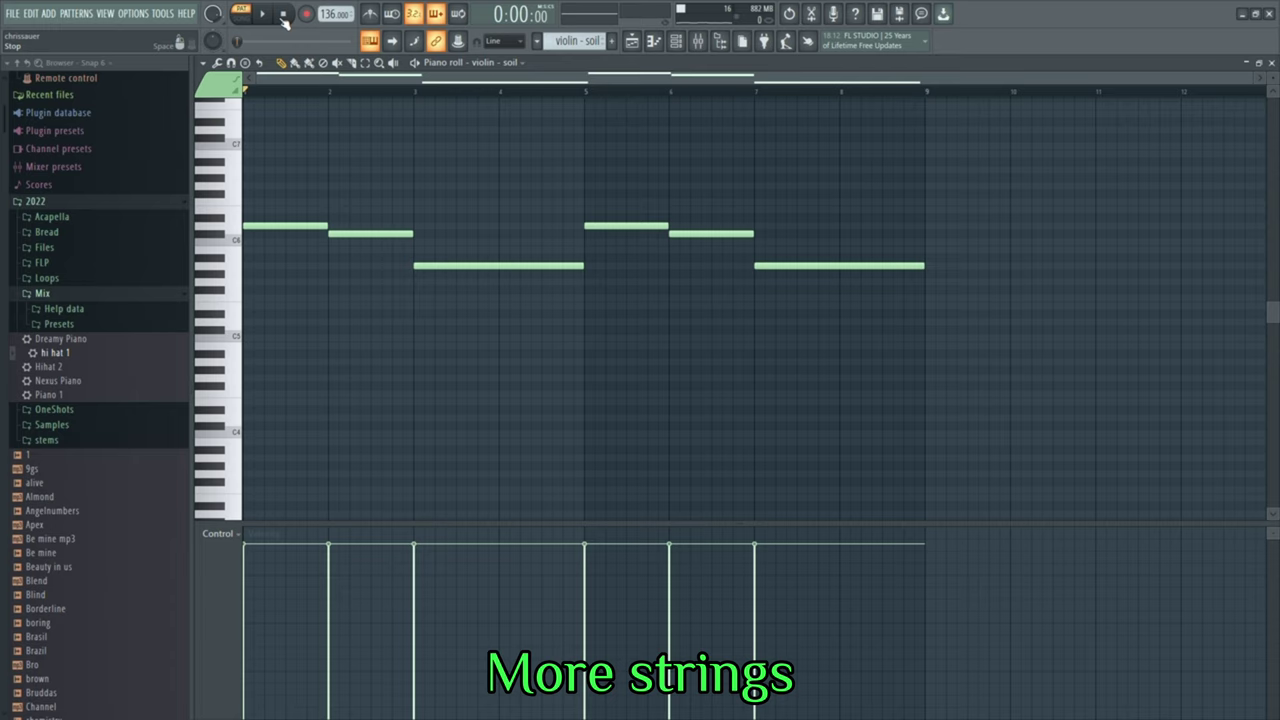
Play back the violin - soil notes and inspect that track's Fruity parametric EQ 2, Ambient Reverb and Fruity delay 2 in the mixer.
{"action": "key", "text": "space"}
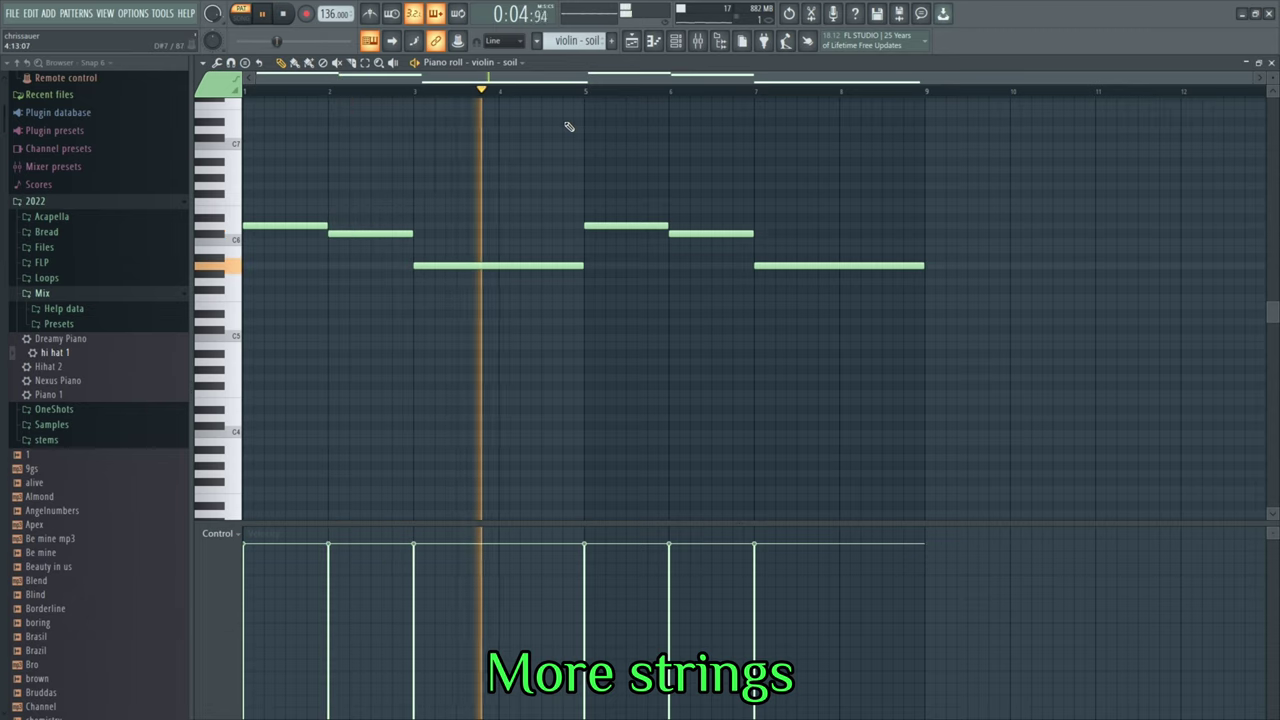
{"action": "left_click", "coordinate": [286, 18]}
{"action": "left_click", "coordinate": [699, 43]}
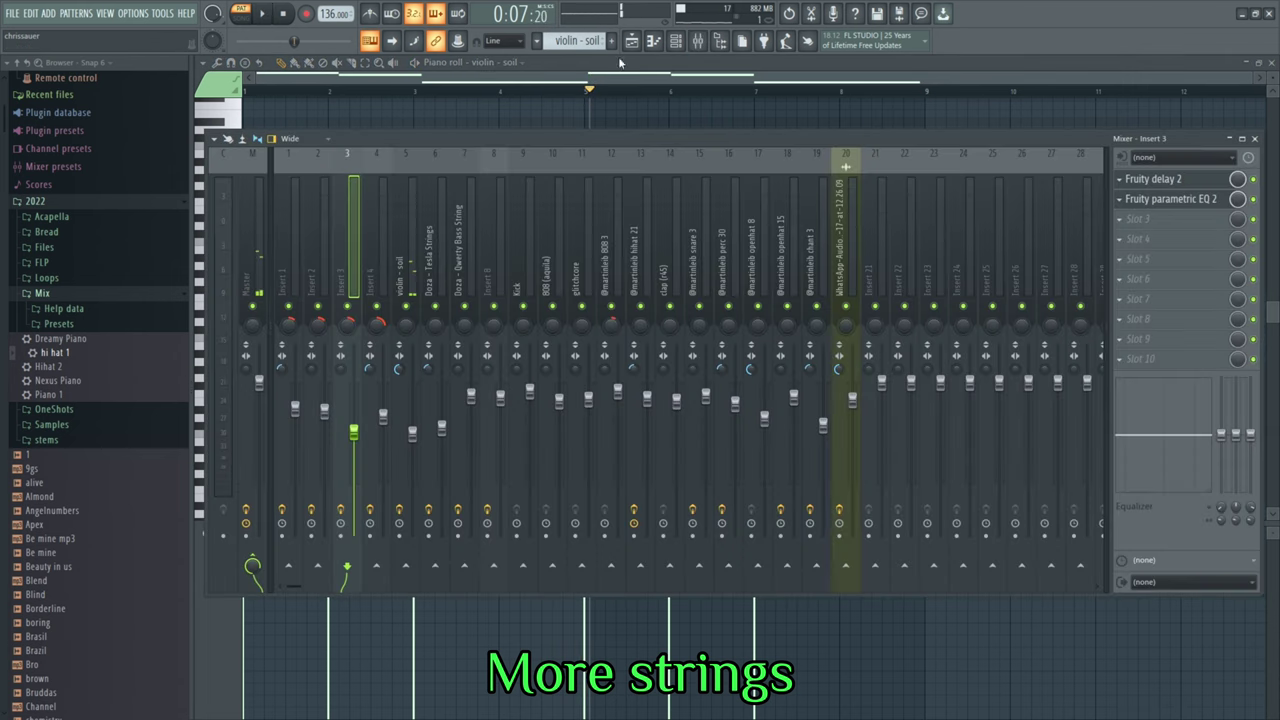
{"action": "left_click", "coordinate": [1196, 184]}
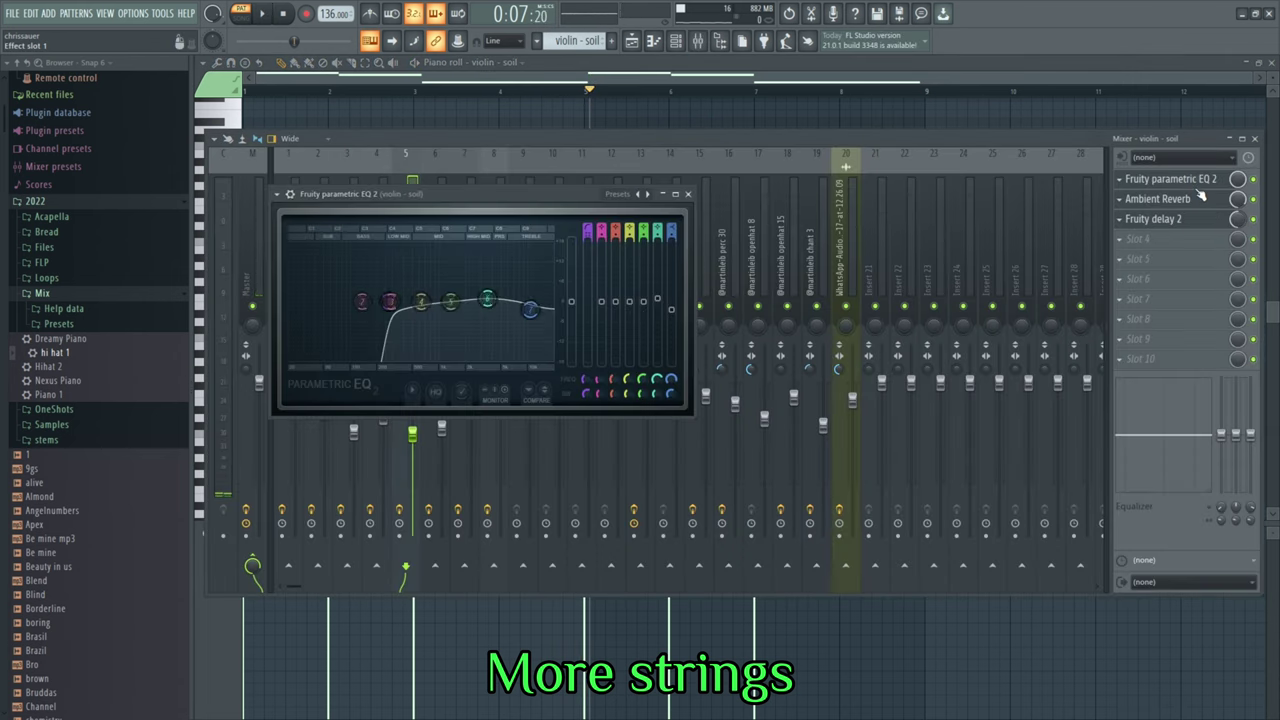
{"action": "left_click", "coordinate": [1201, 198]}
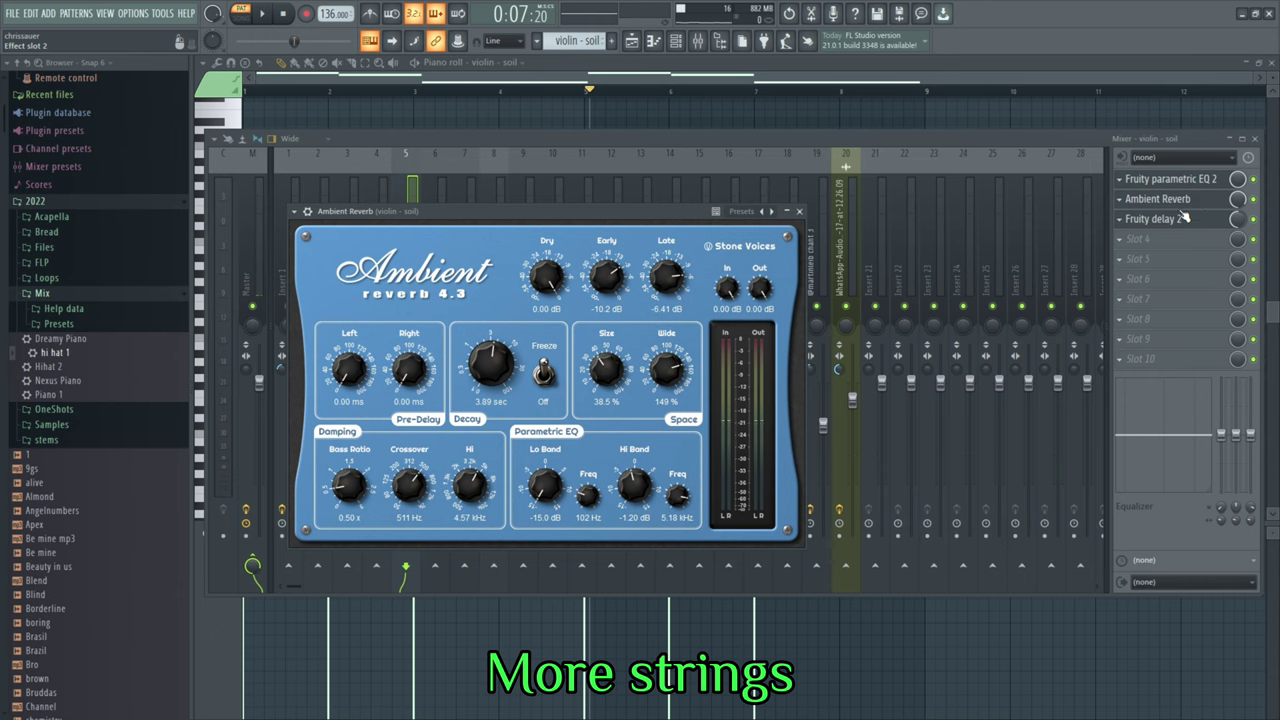
{"action": "left_click", "coordinate": [1180, 220]}
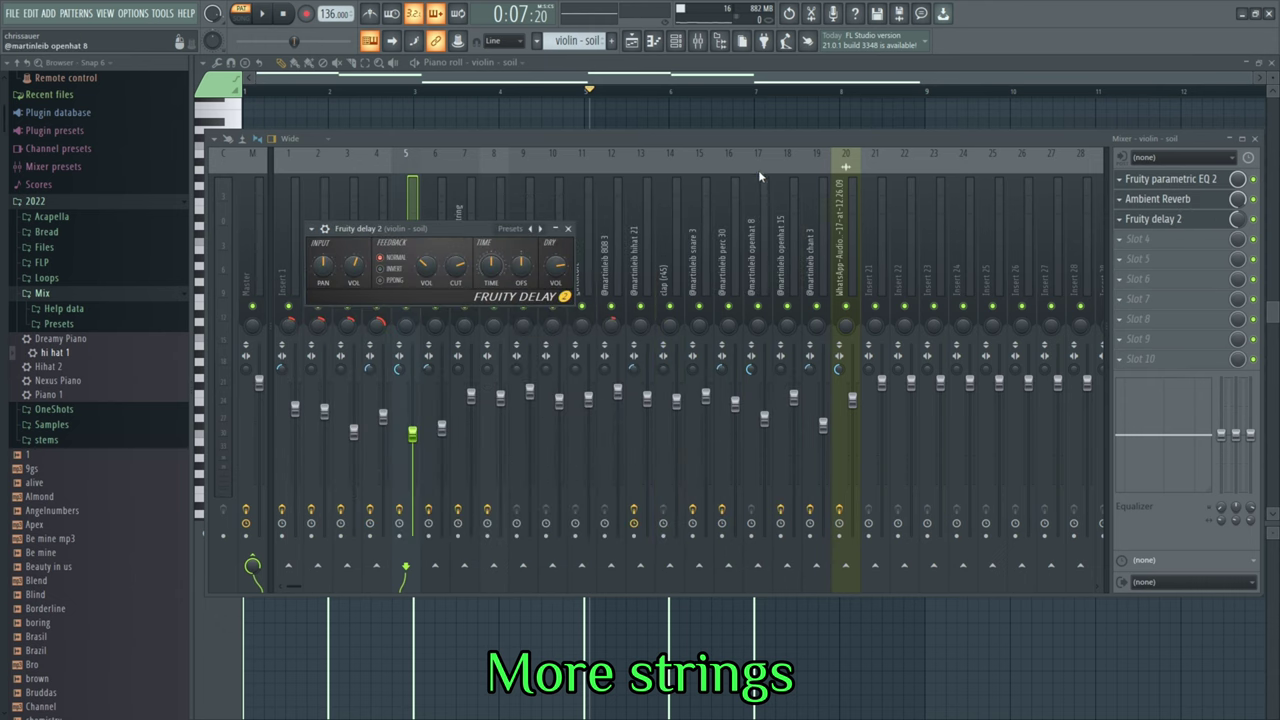
{"action": "left_click", "coordinate": [698, 42]}
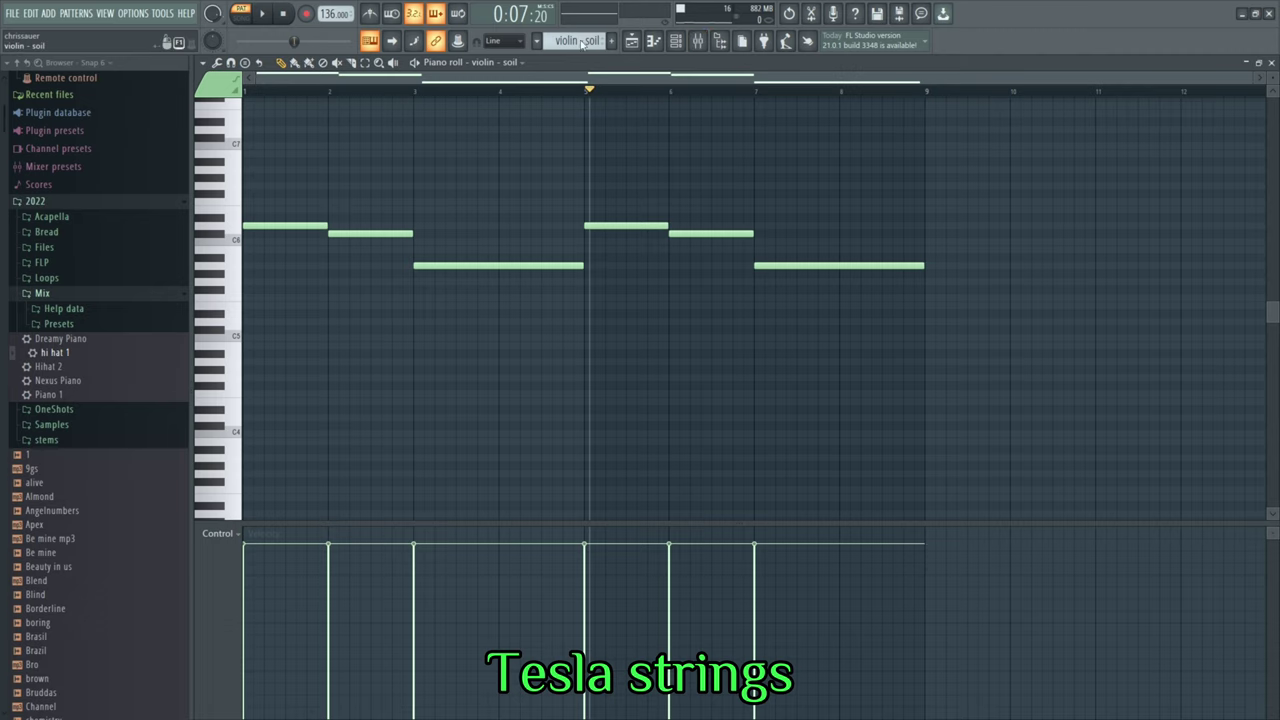
Show the Doza - Tesla Strings notes in the piano roll and play them back.
{"action": "key", "text": "Down"}
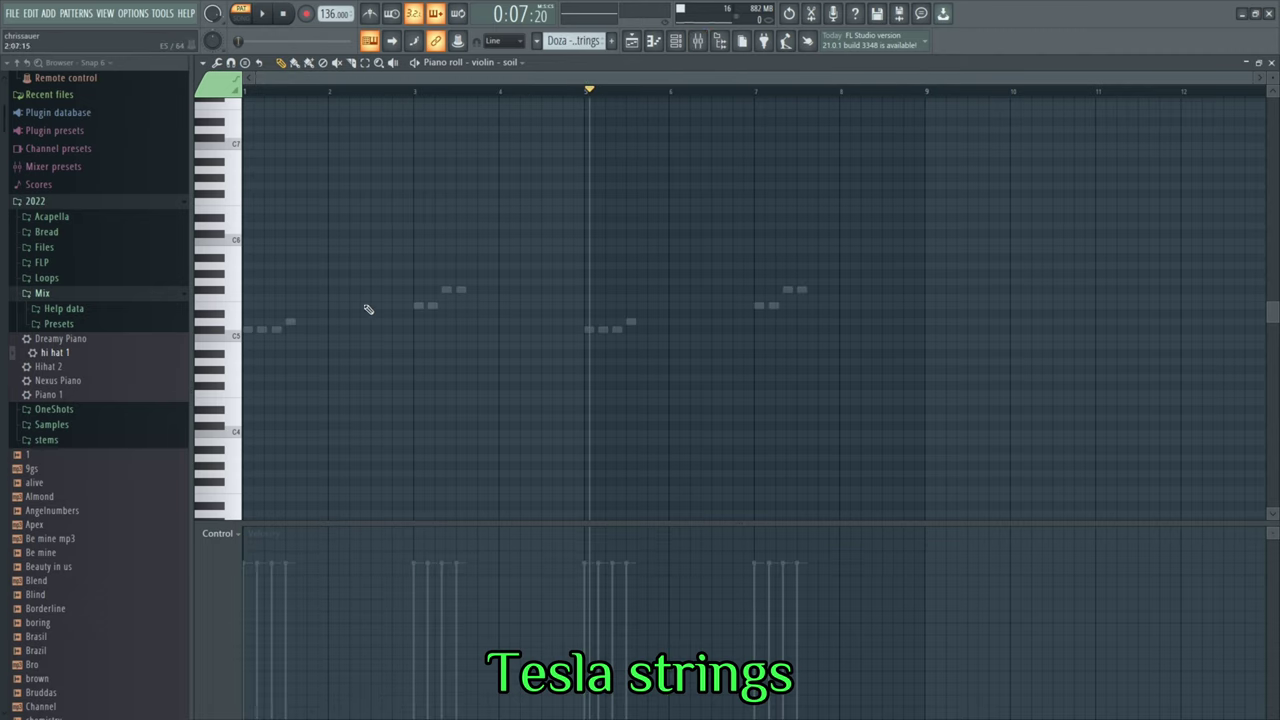
{"action": "key", "text": "ctrl+v"}
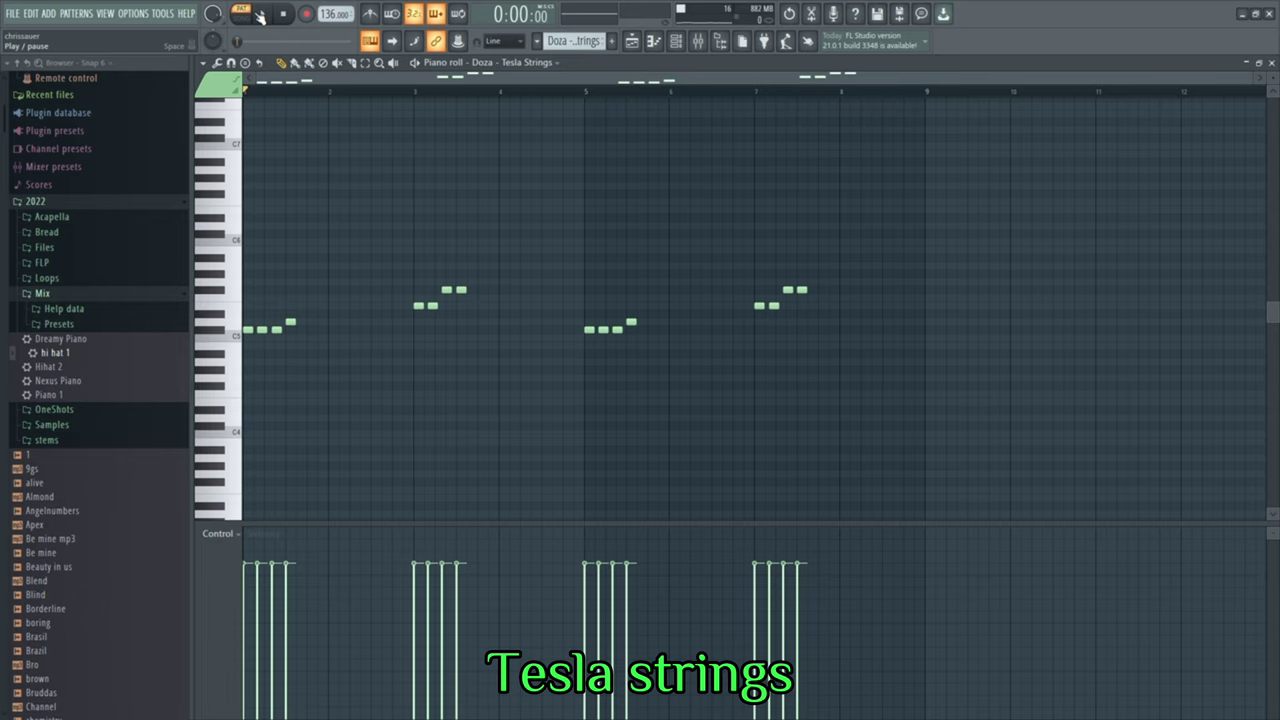
{"action": "left_click", "coordinate": [260, 14]}
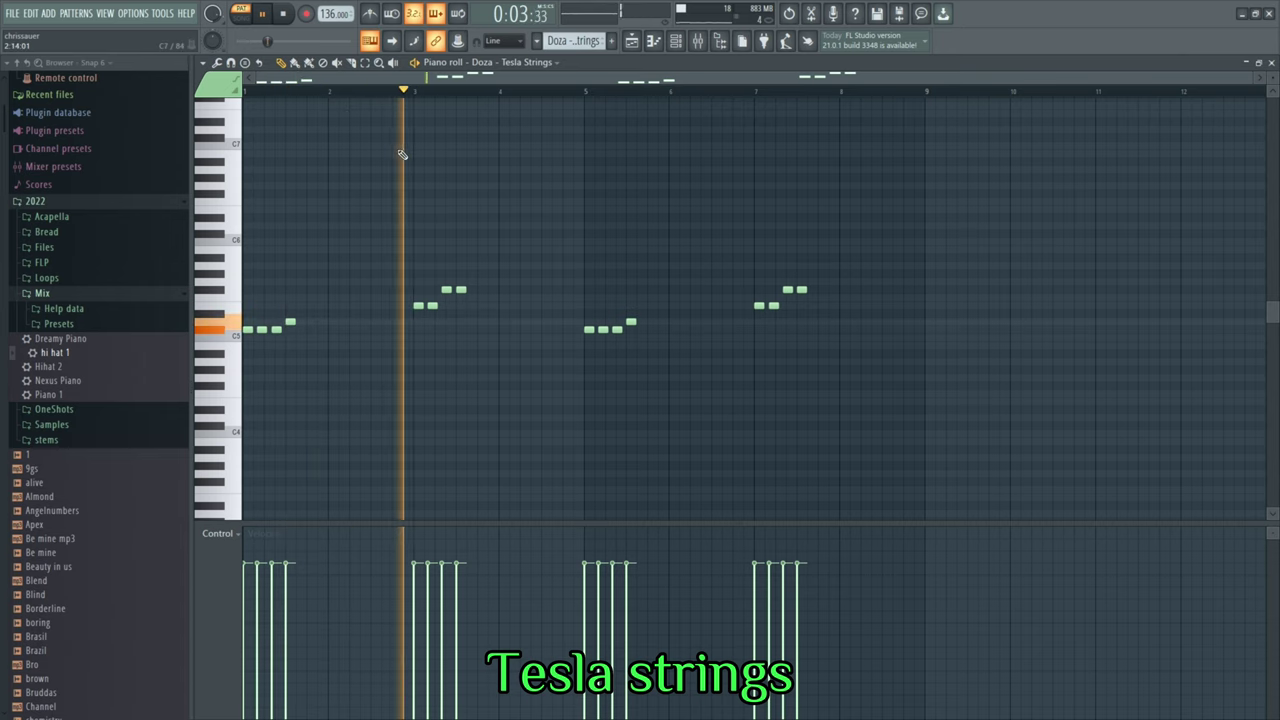
{"action": "left_click", "coordinate": [262, 14]}
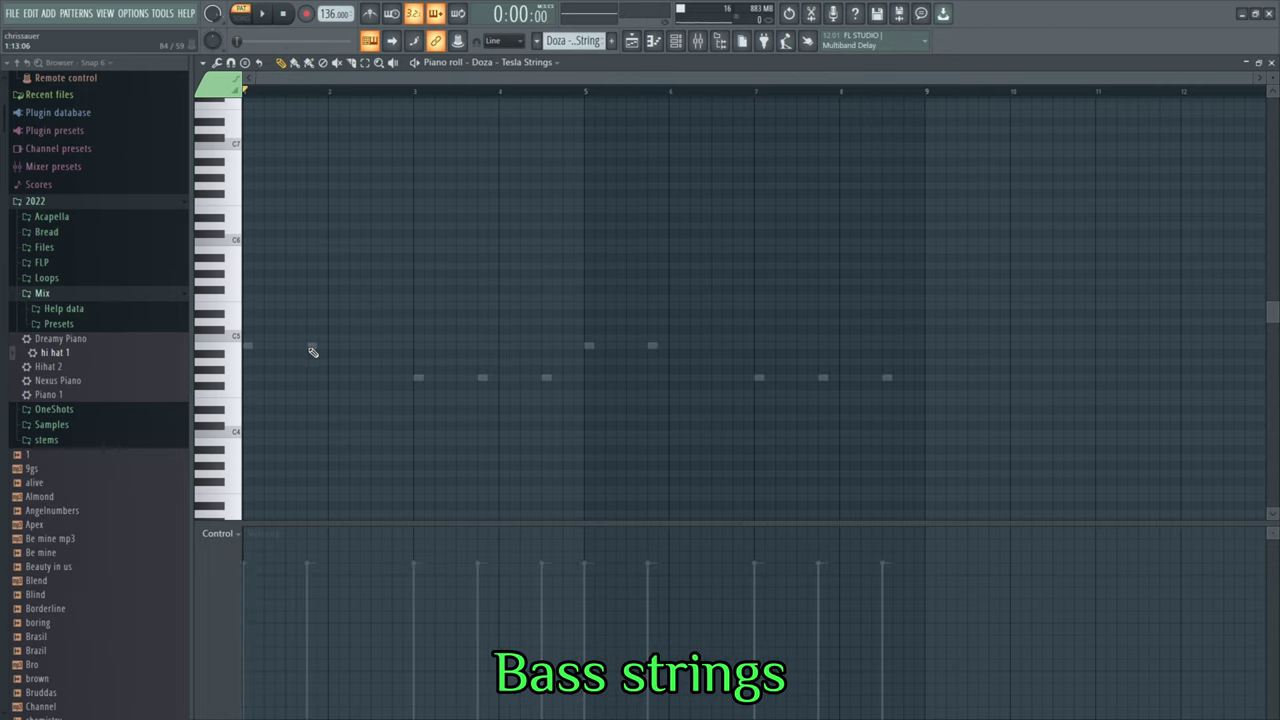
Play back the Doza - Qwerty Bass String notes and the Nexus #2 piano notes in the piano roll.
{"action": "double_click", "coordinate": [312, 348]}
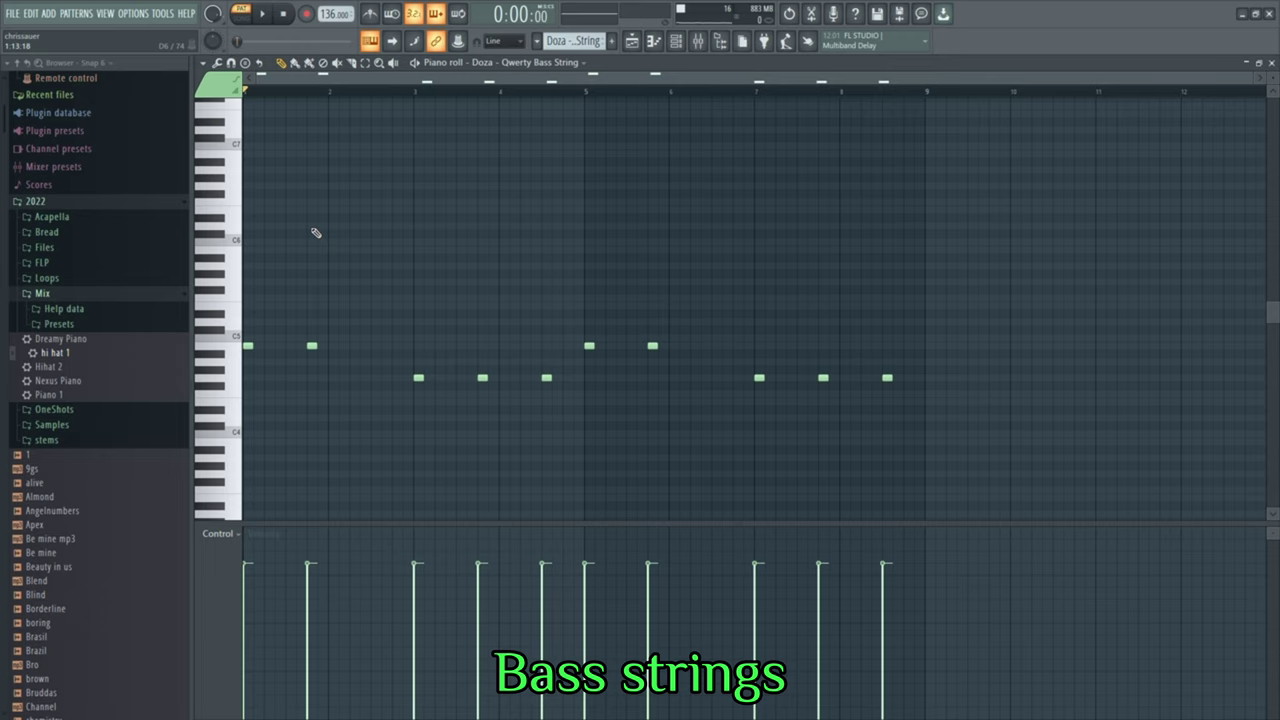
{"action": "left_click", "coordinate": [262, 13]}
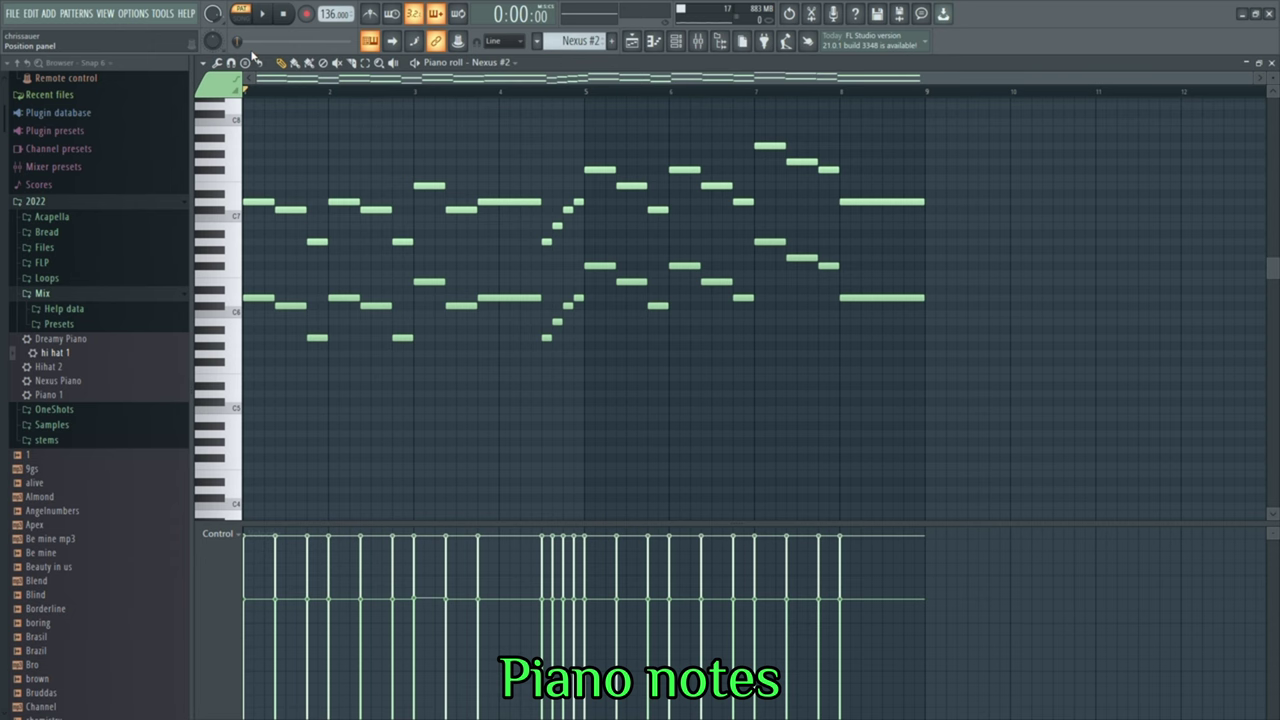
{"action": "left_click", "coordinate": [264, 15]}
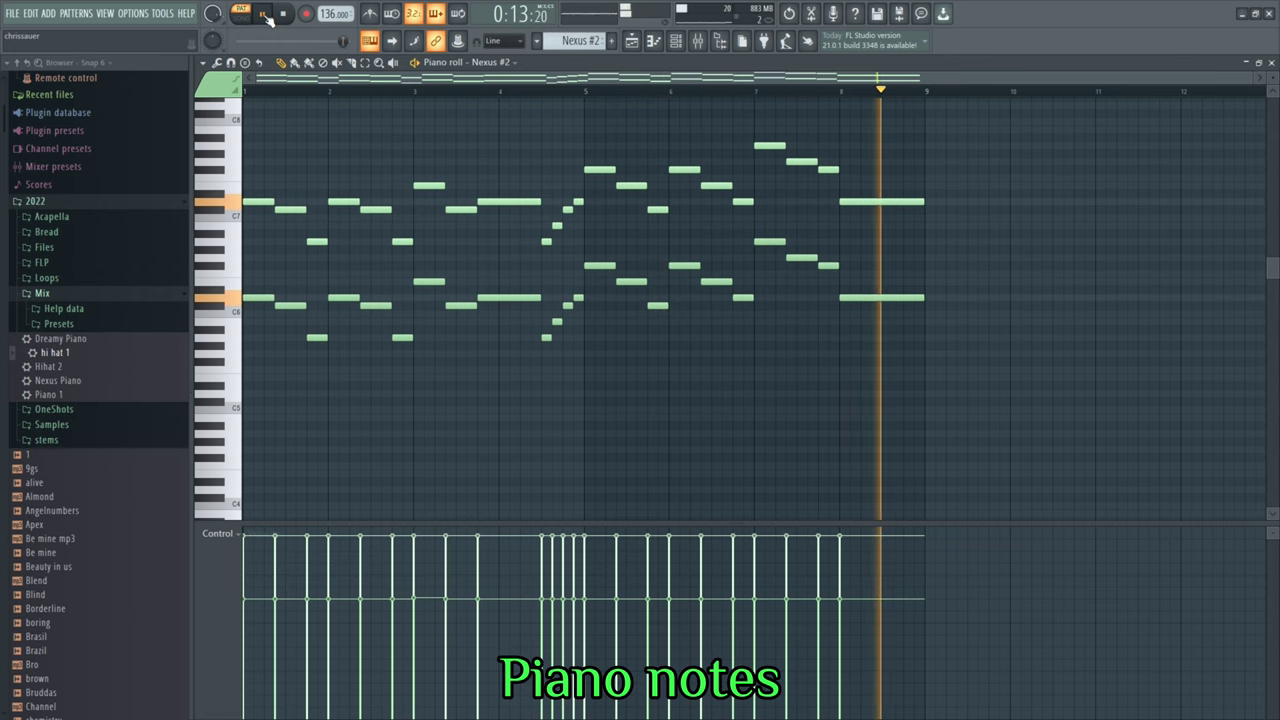
{"action": "key", "text": "space"}
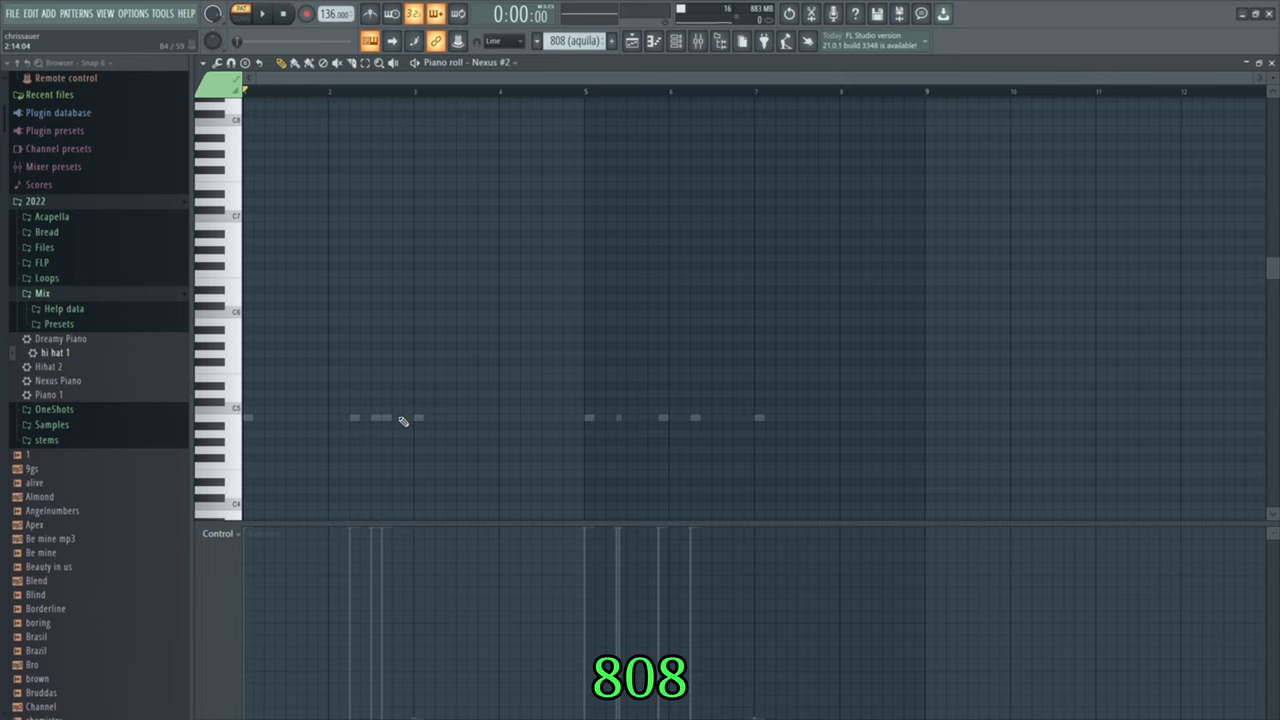
Show the 808 (aquila) notes in the piano roll and play them back.
{"action": "double_click", "coordinate": [381, 418]}
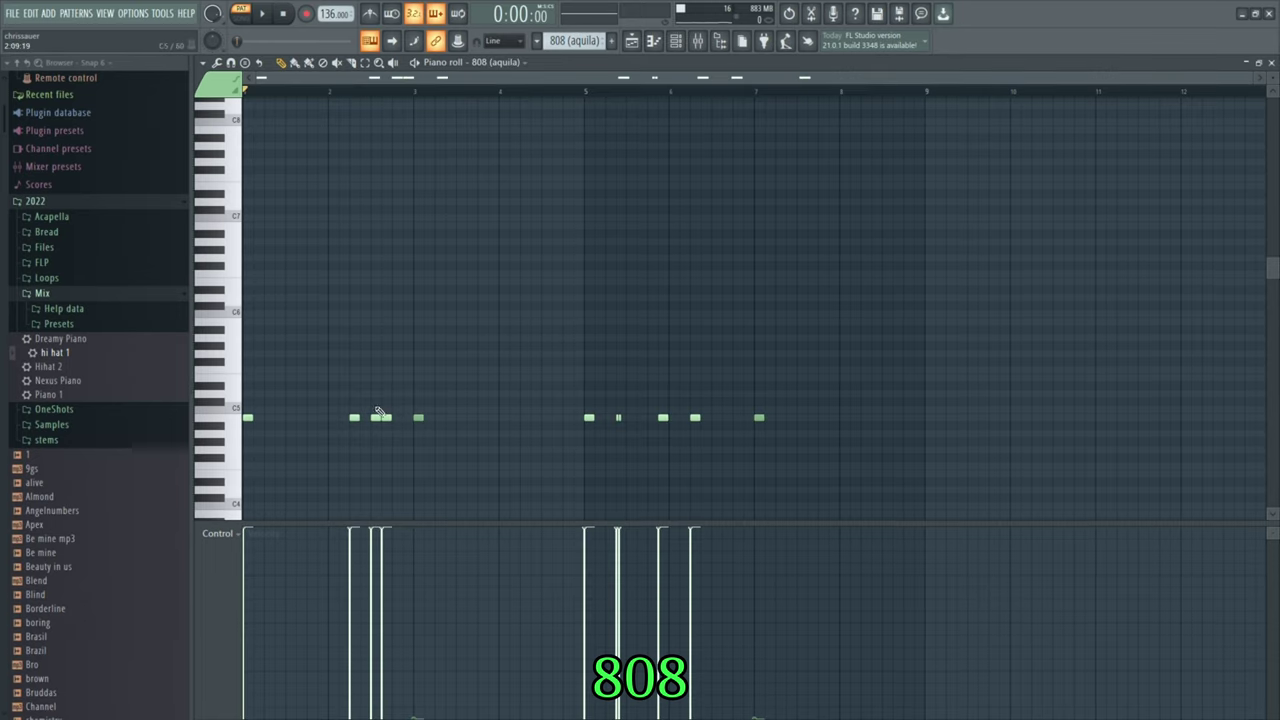
{"action": "left_click", "coordinate": [265, 17]}
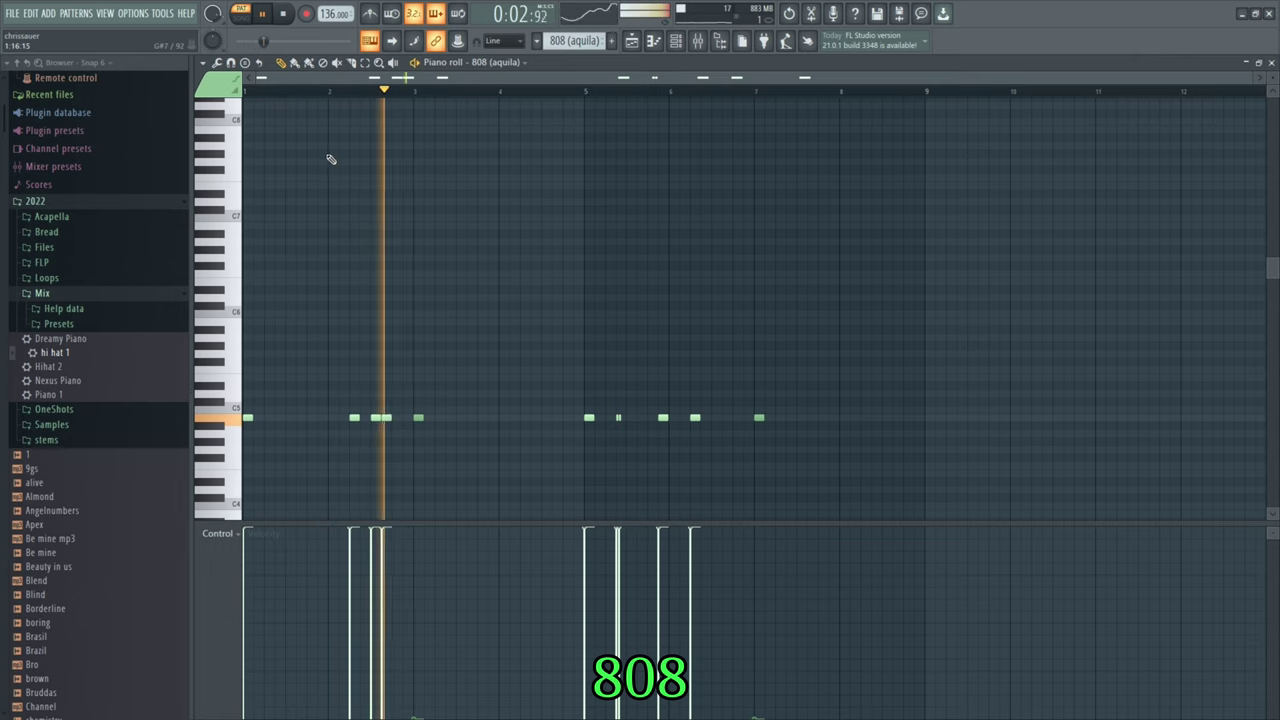
{"action": "left_click", "coordinate": [586, 92]}
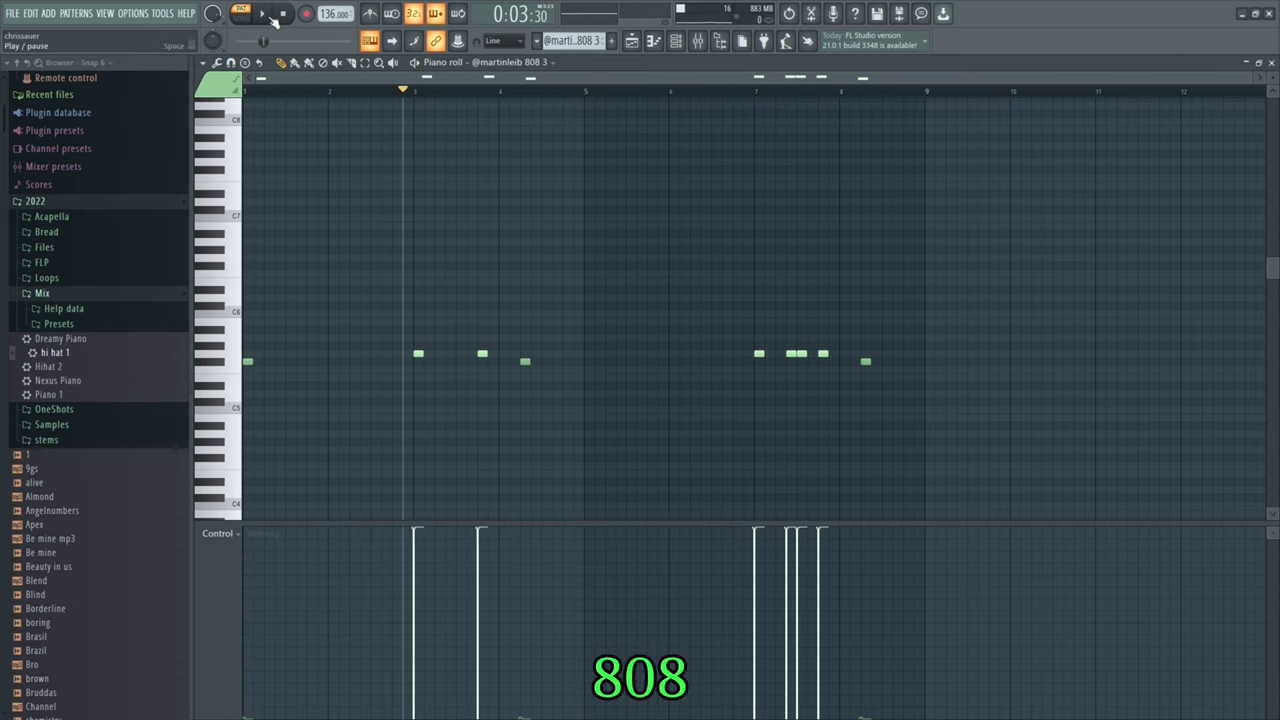
Play back the 808 3 notes, skipping ahead to bar 7, and play the glitchcore notes in the piano roll.
{"action": "left_click", "coordinate": [263, 14]}
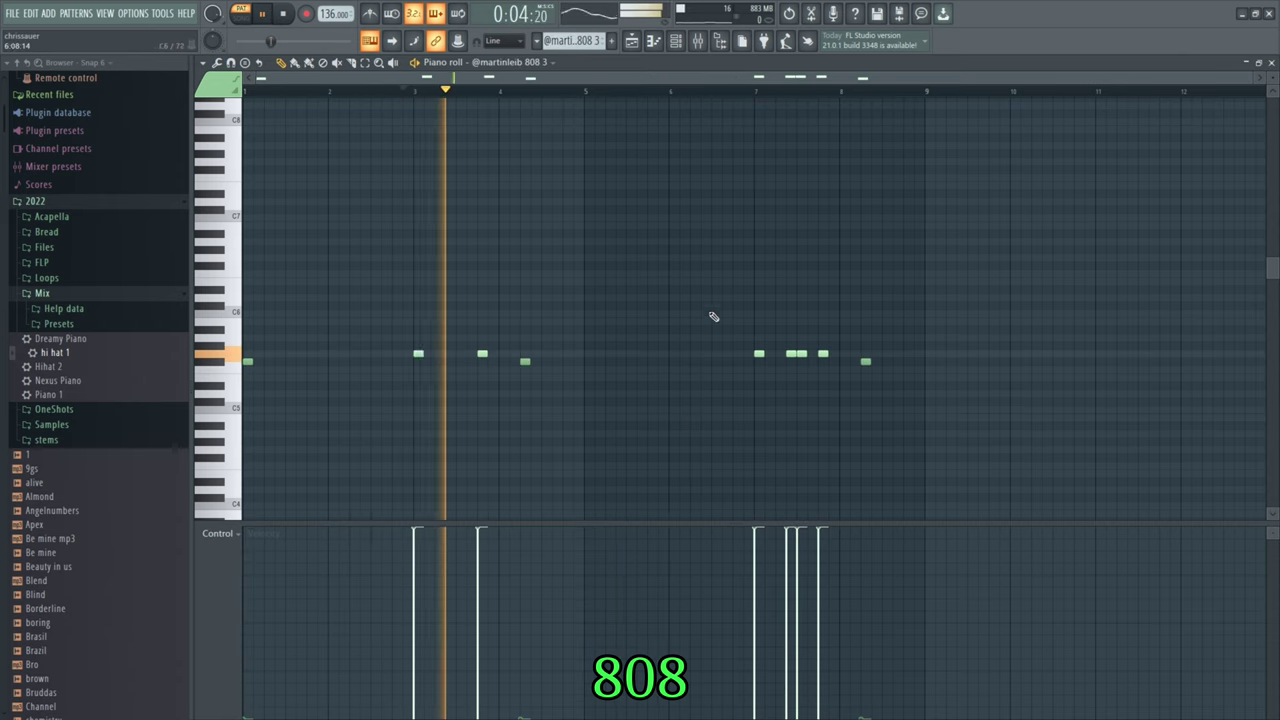
{"action": "left_click", "coordinate": [755, 89]}
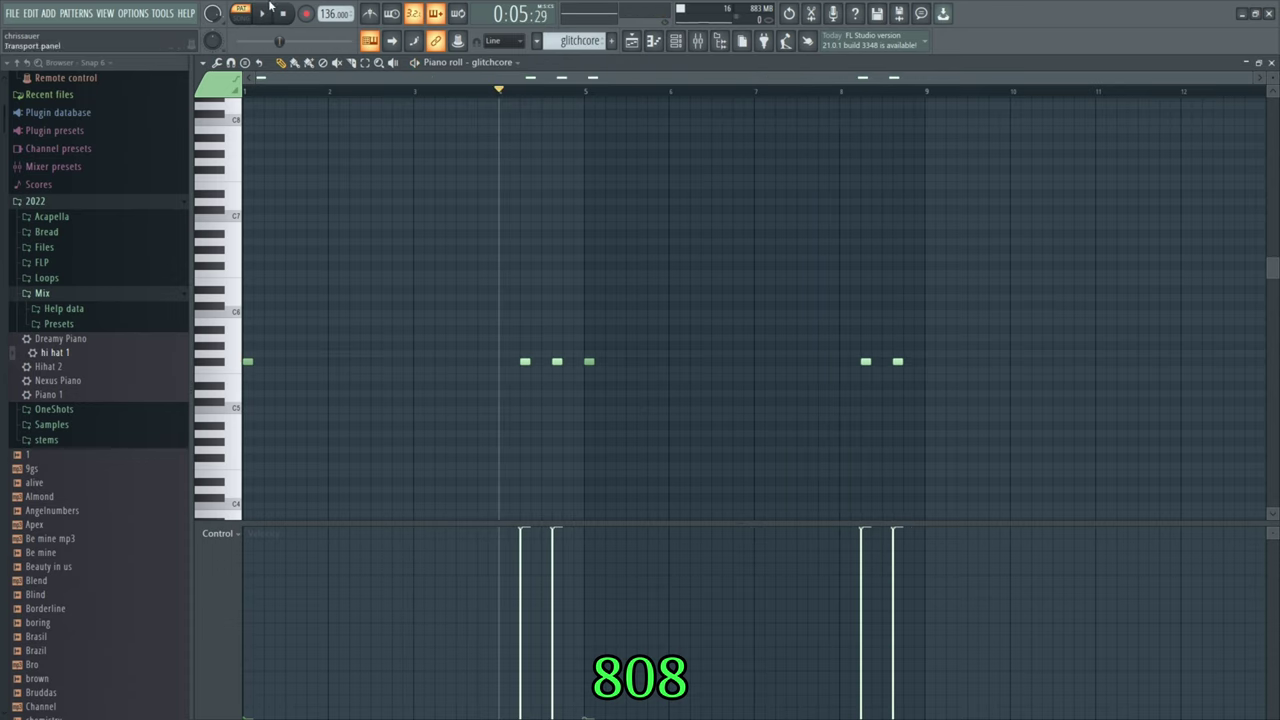
{"action": "left_click", "coordinate": [264, 12]}
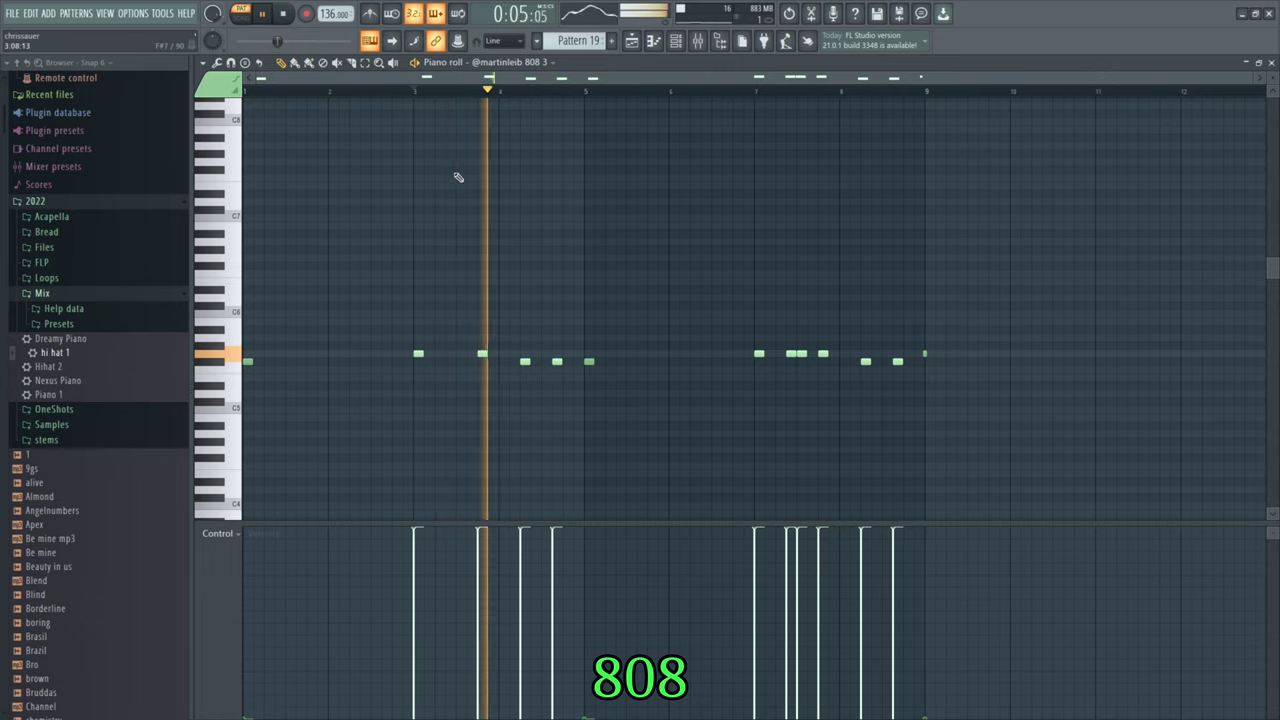
Play back the 808 notes of Pattern 19 from bar 7 and those of Pattern 20 from bar 2.
{"action": "left_click", "coordinate": [756, 92]}
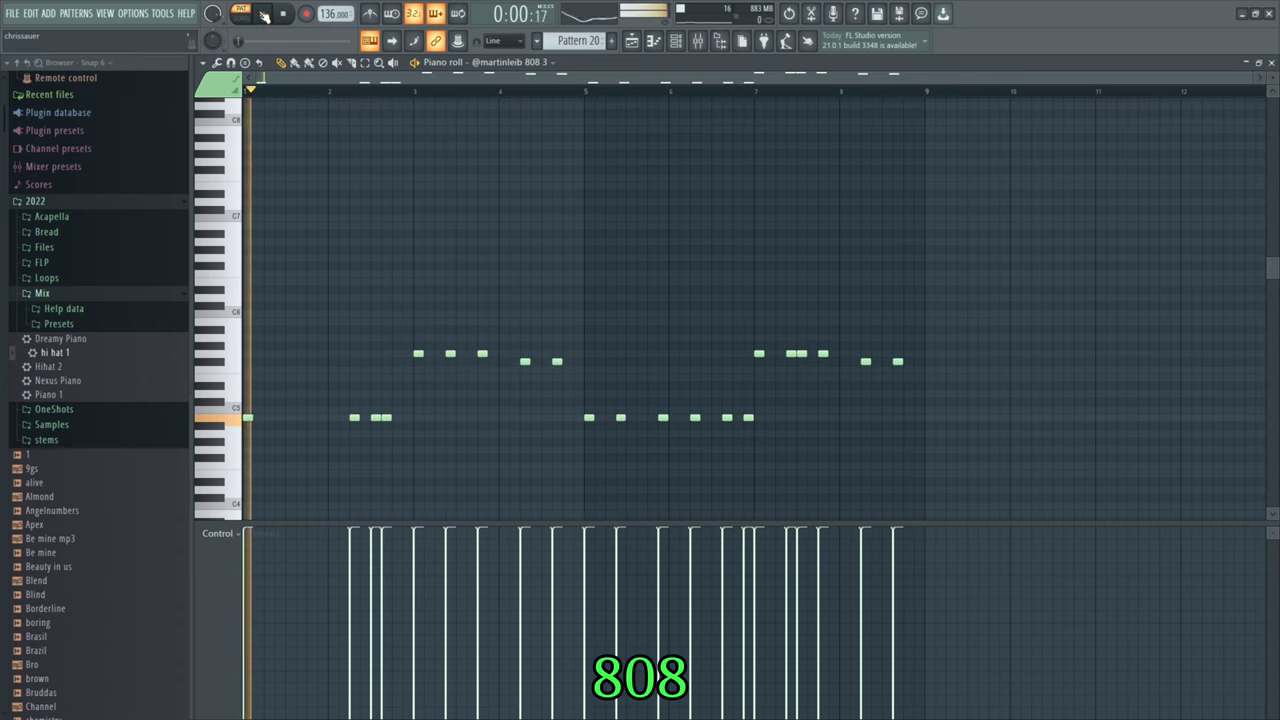
{"action": "left_click", "coordinate": [336, 92]}
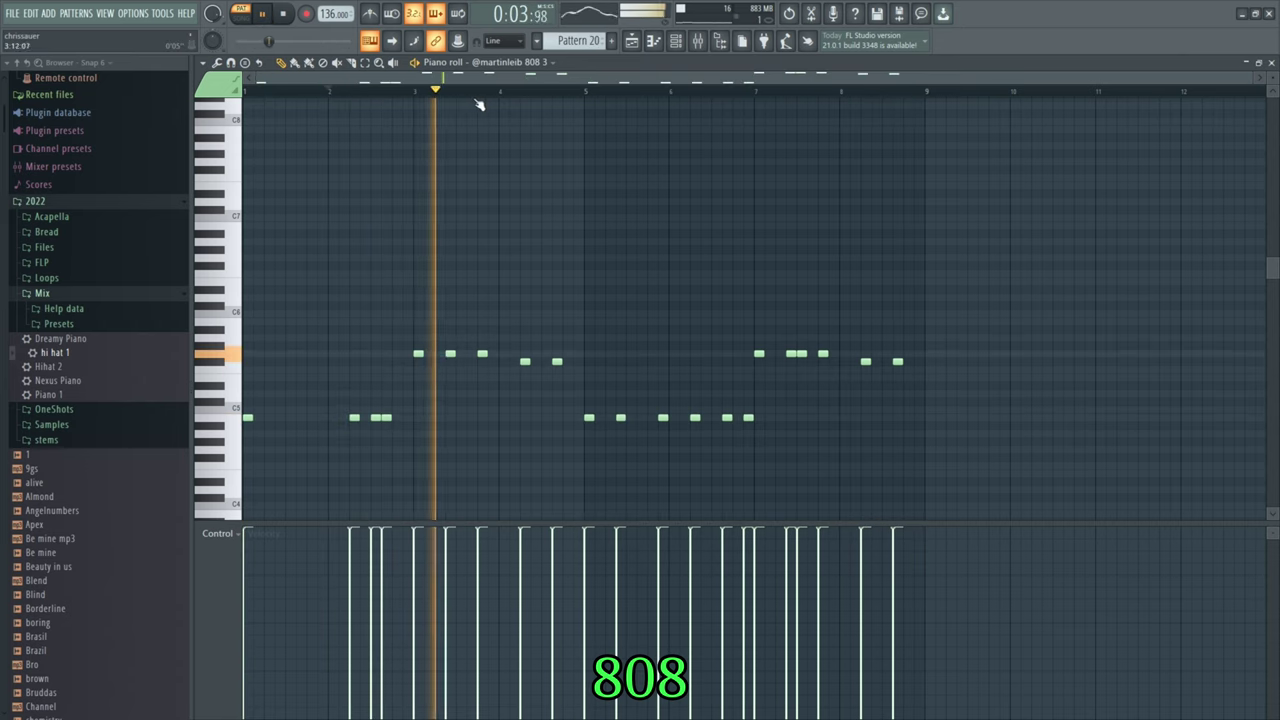
{"action": "left_click", "coordinate": [267, 15]}
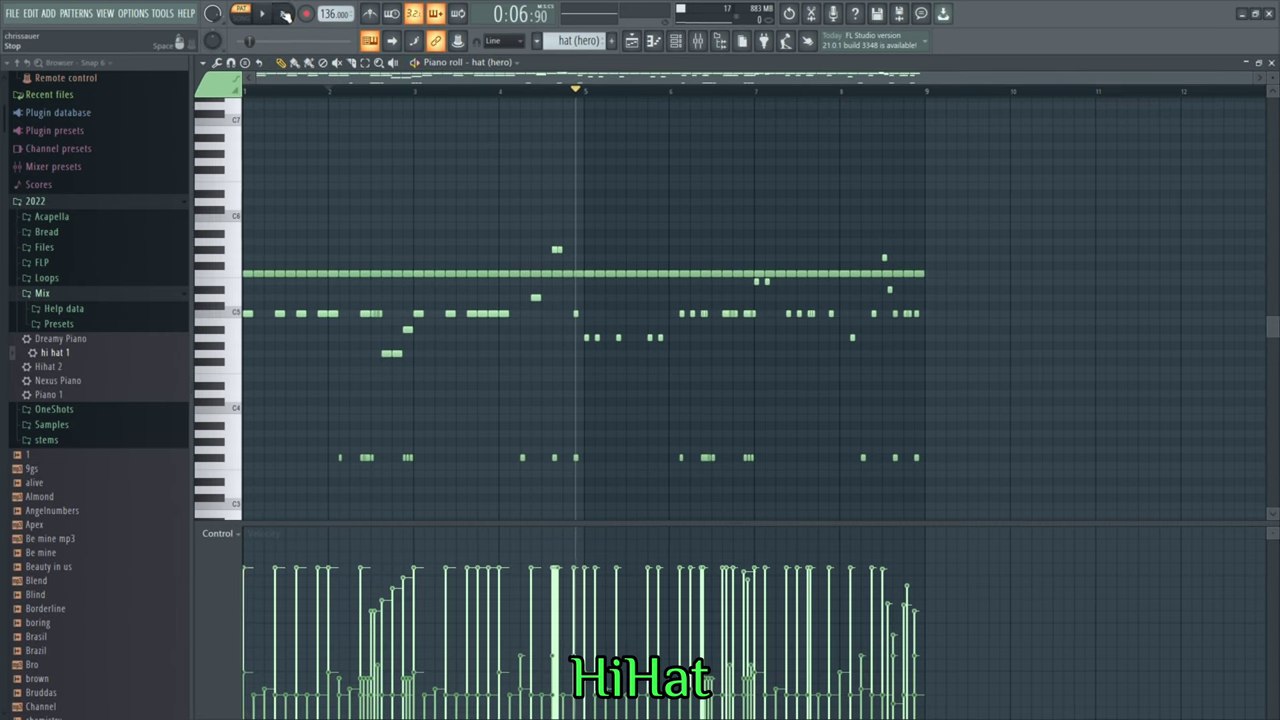
Play back the hat (hero) notes from the start and bring the lower hi-hat notes into view.
{"action": "left_click", "coordinate": [285, 15]}
{"action": "key", "text": "space"}
{"action": "scroll", "coordinate": [428, 286], "scroll_direction": "down", "scroll_amount": 2}
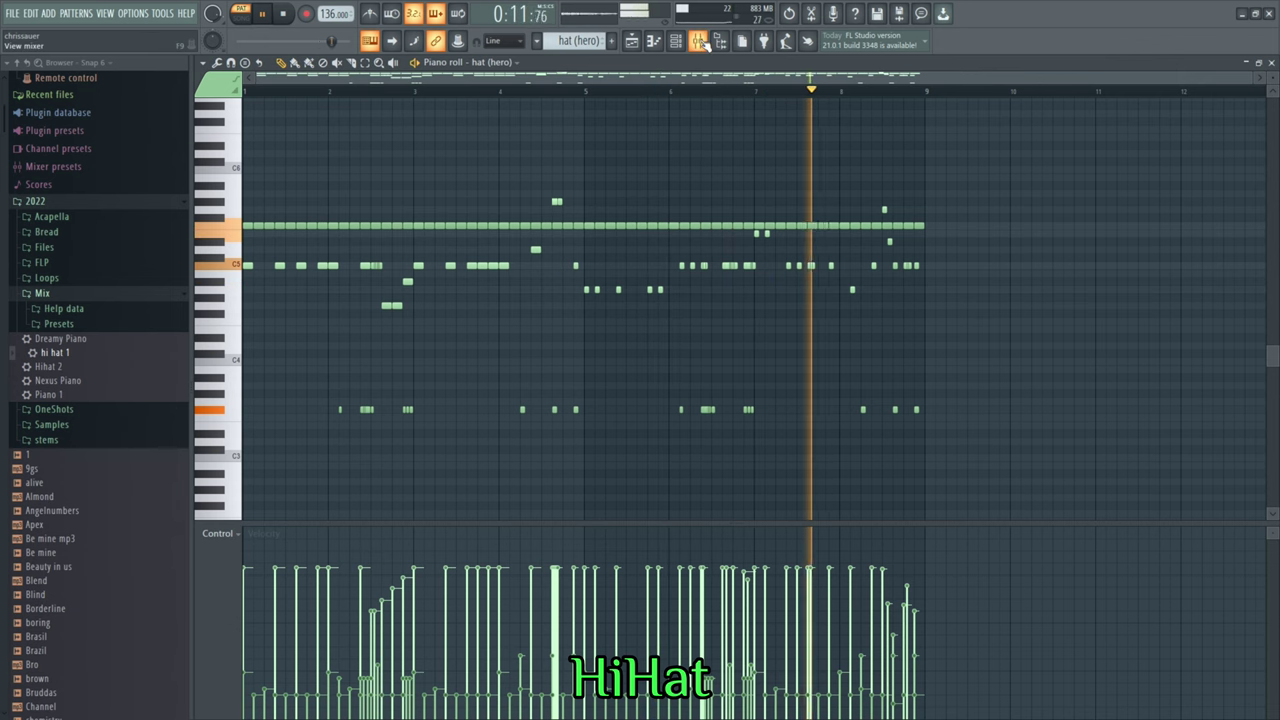
Inspect the hihat 21 mixer track's effects: Fruity Delay 3, Gross Beat, Patcher and Fruity parametric EQ 2.
{"action": "key", "text": "F9"}
{"action": "left_click", "coordinate": [645, 244]}
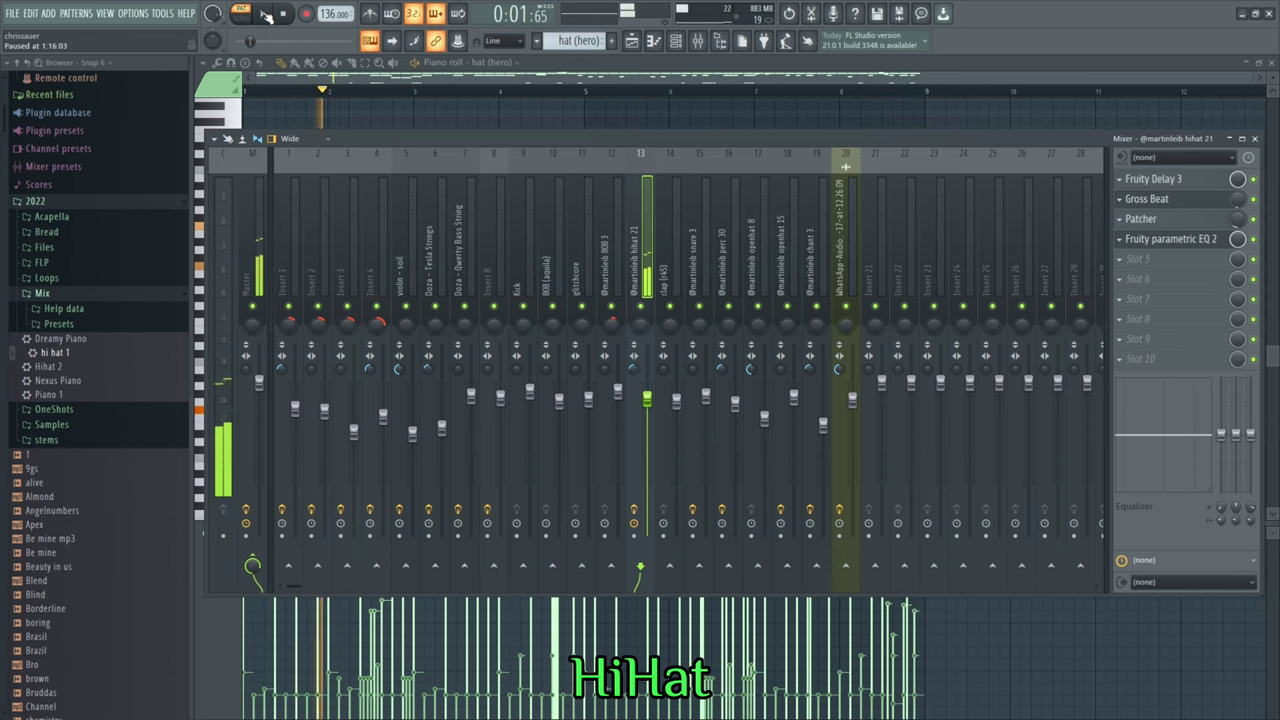
{"action": "left_click", "coordinate": [1160, 179]}
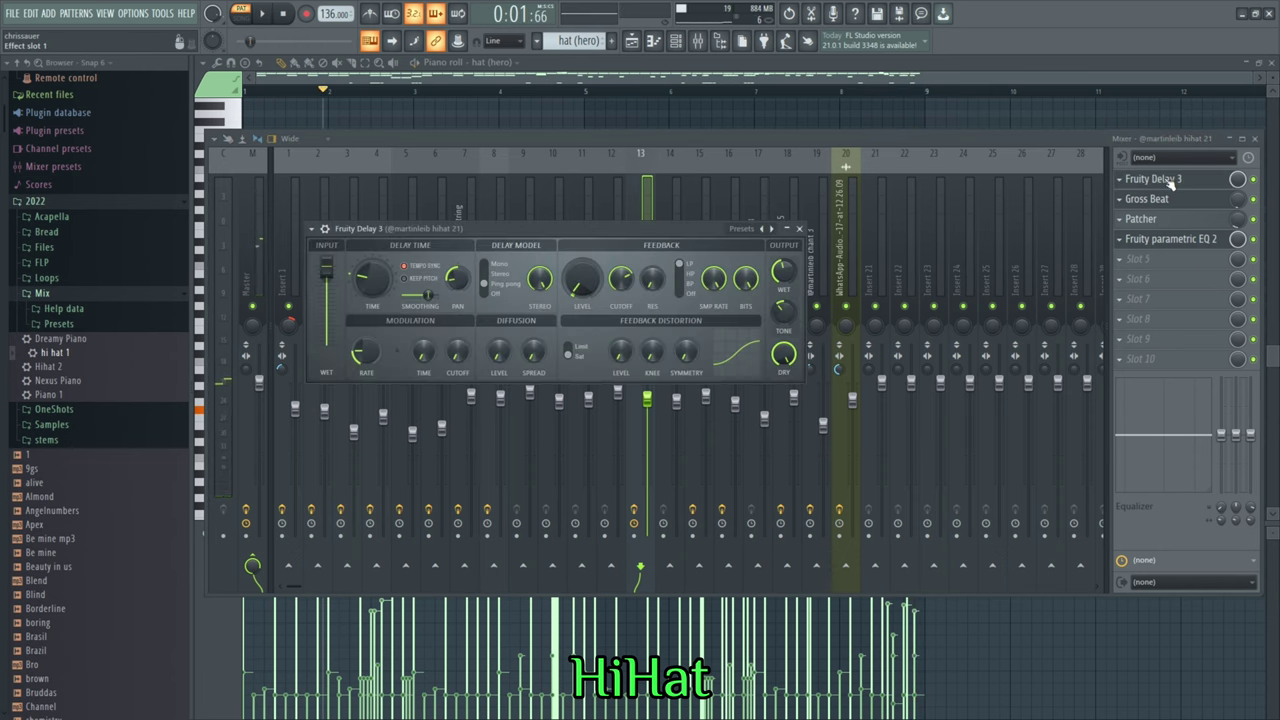
{"action": "left_click", "coordinate": [1186, 200]}
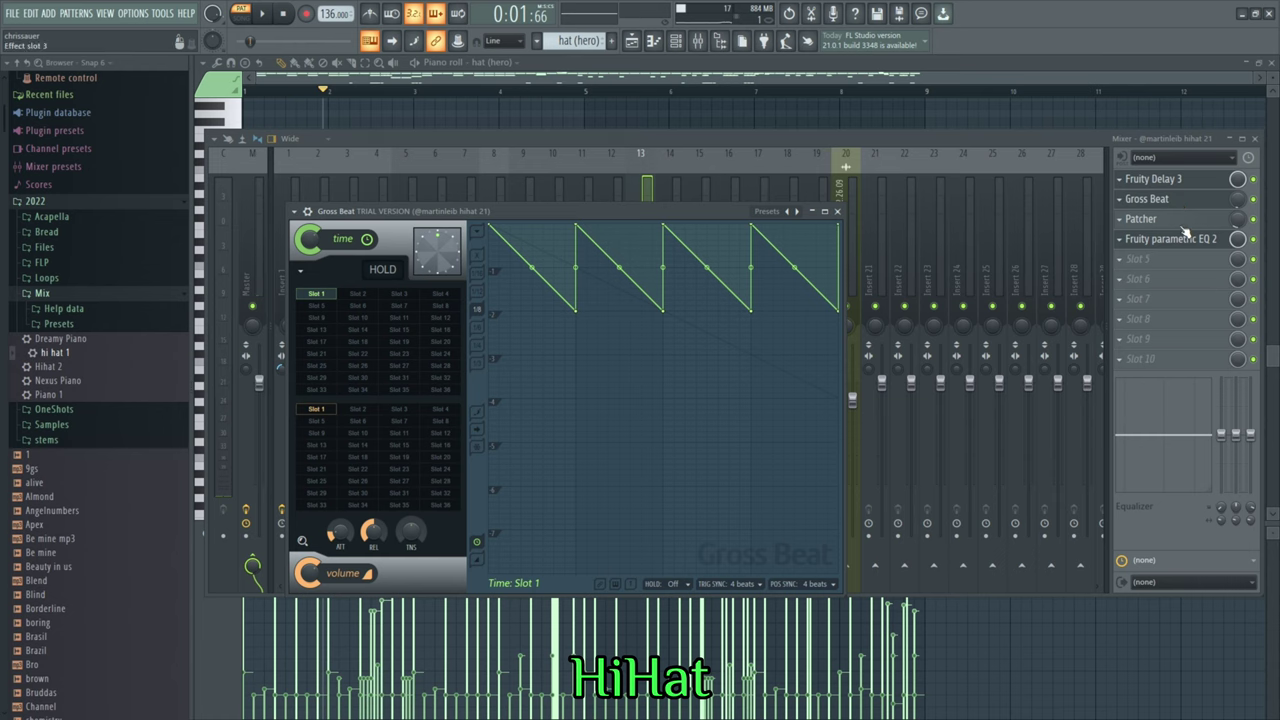
{"action": "left_click", "coordinate": [1184, 222]}
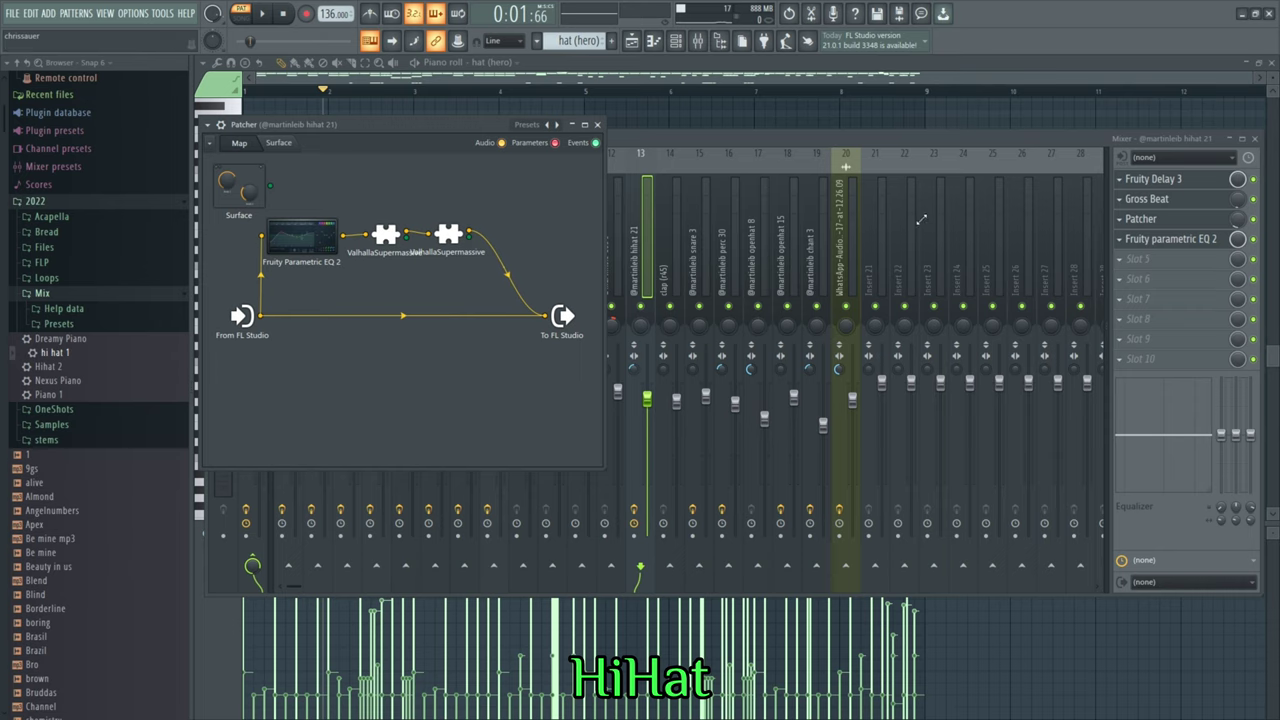
{"action": "left_click", "coordinate": [1206, 243]}
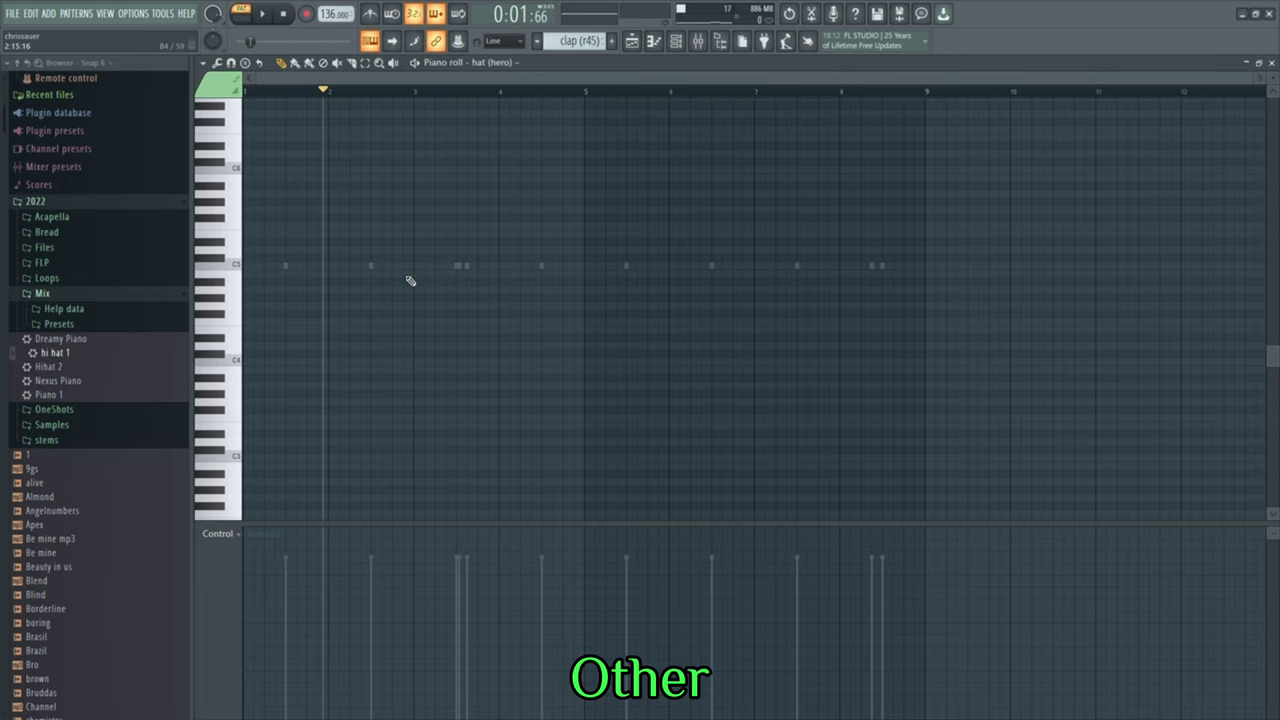
Play back the clap (r45) notes and the perc 30 notes, skipping through the perc pattern to its later hits.
{"action": "left_click", "coordinate": [373, 266]}
{"action": "key", "text": "space"}
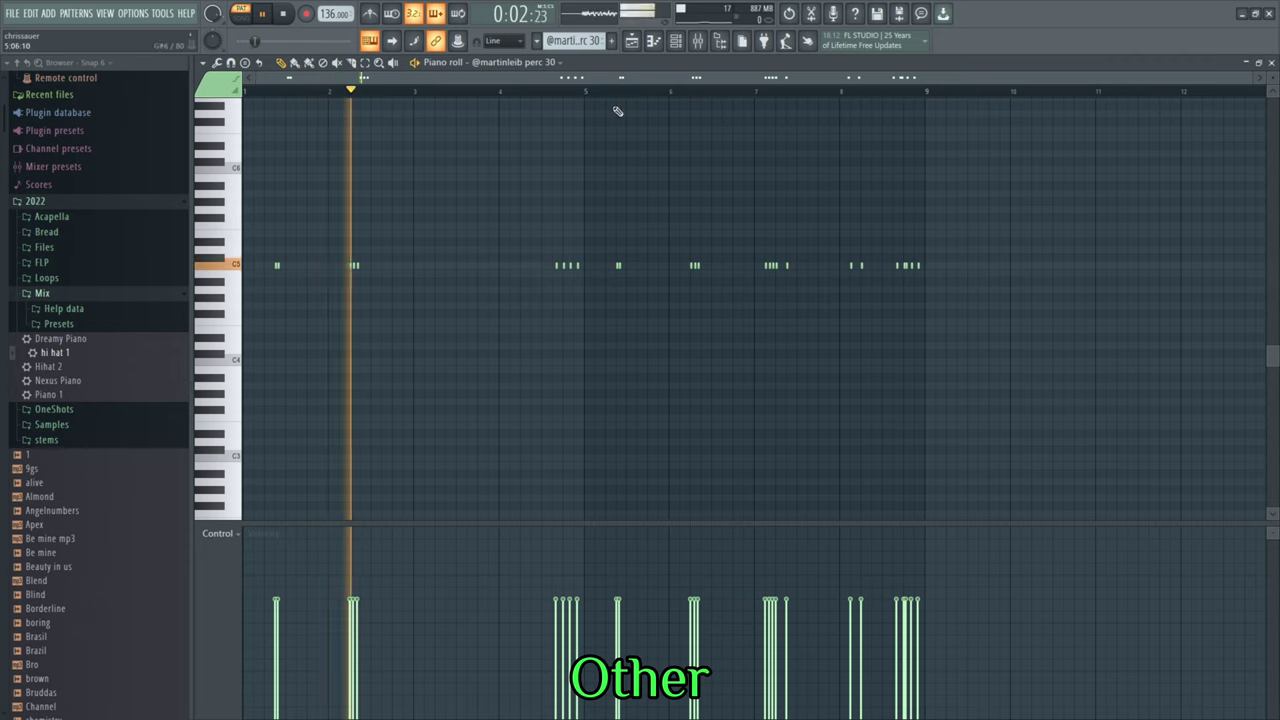
{"action": "left_click", "coordinate": [549, 91]}
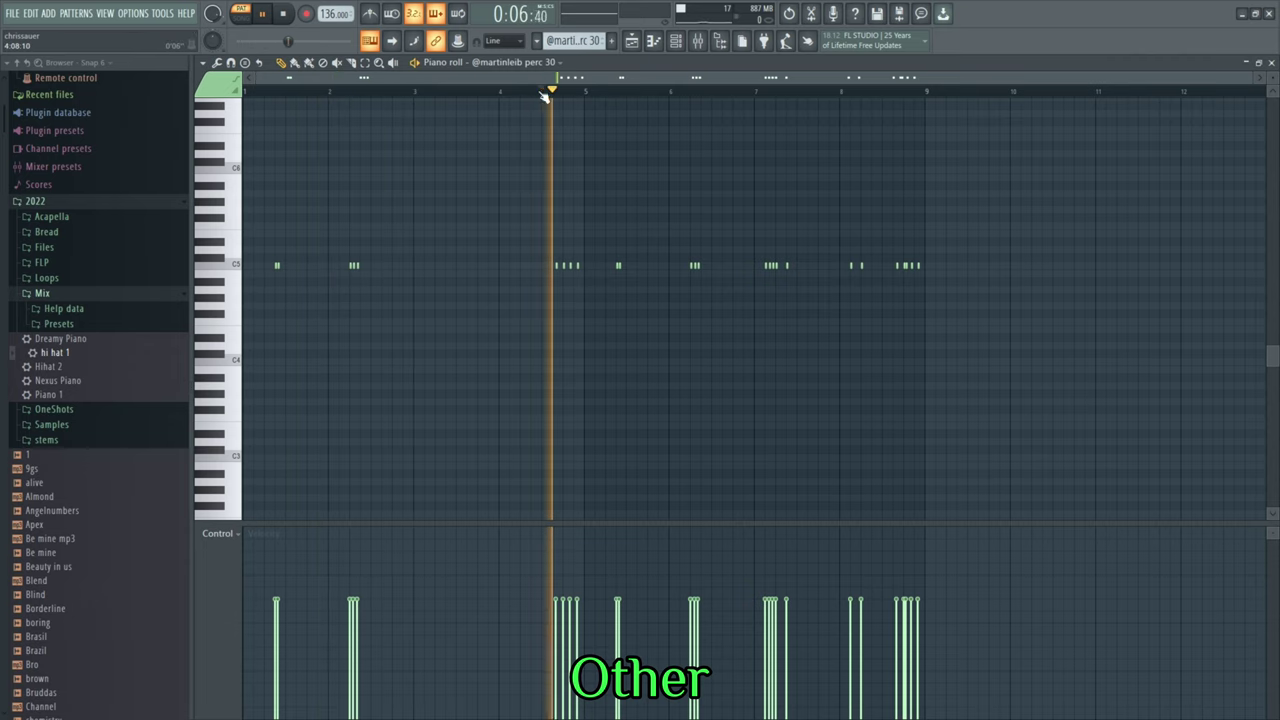
{"action": "left_click", "coordinate": [663, 99]}
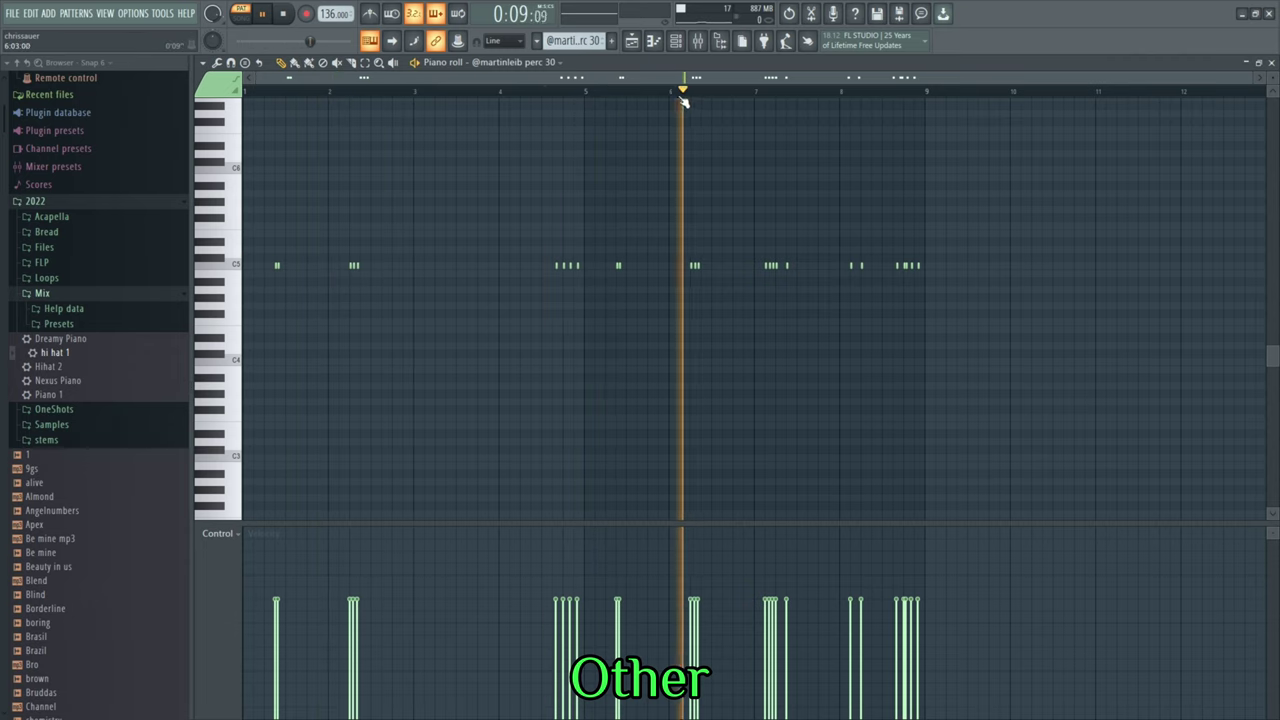
{"action": "left_click", "coordinate": [760, 97]}
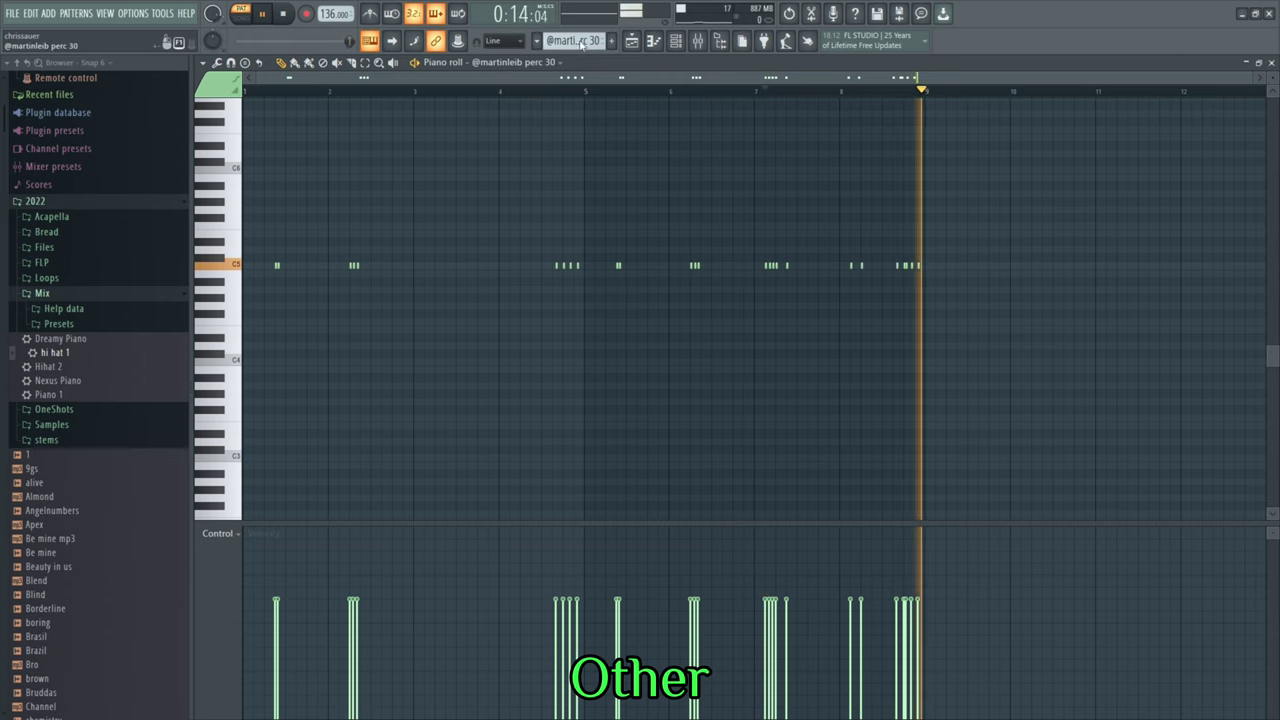
Play back the openhat 8 notes and switch to the openhat 15 pattern.
{"action": "scroll", "coordinate": [573, 41], "scroll_direction": "up", "scroll_amount": 2}
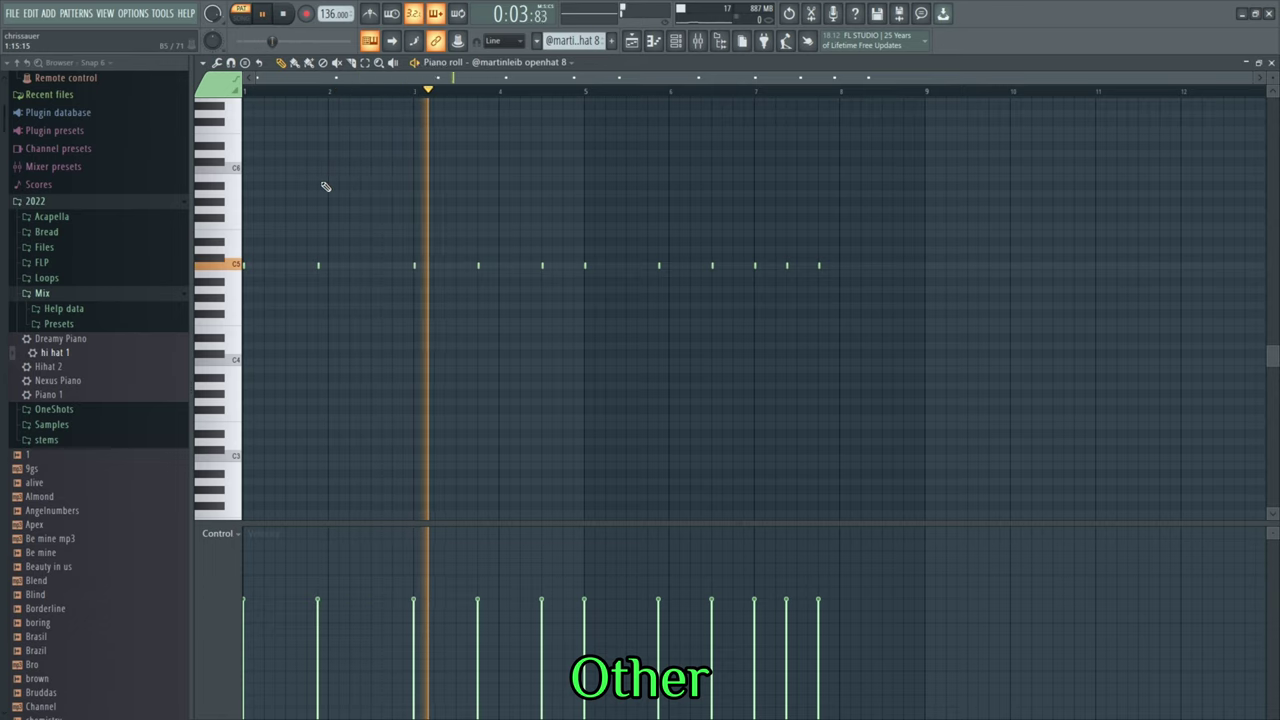
{"action": "key", "text": "KP_Add"}
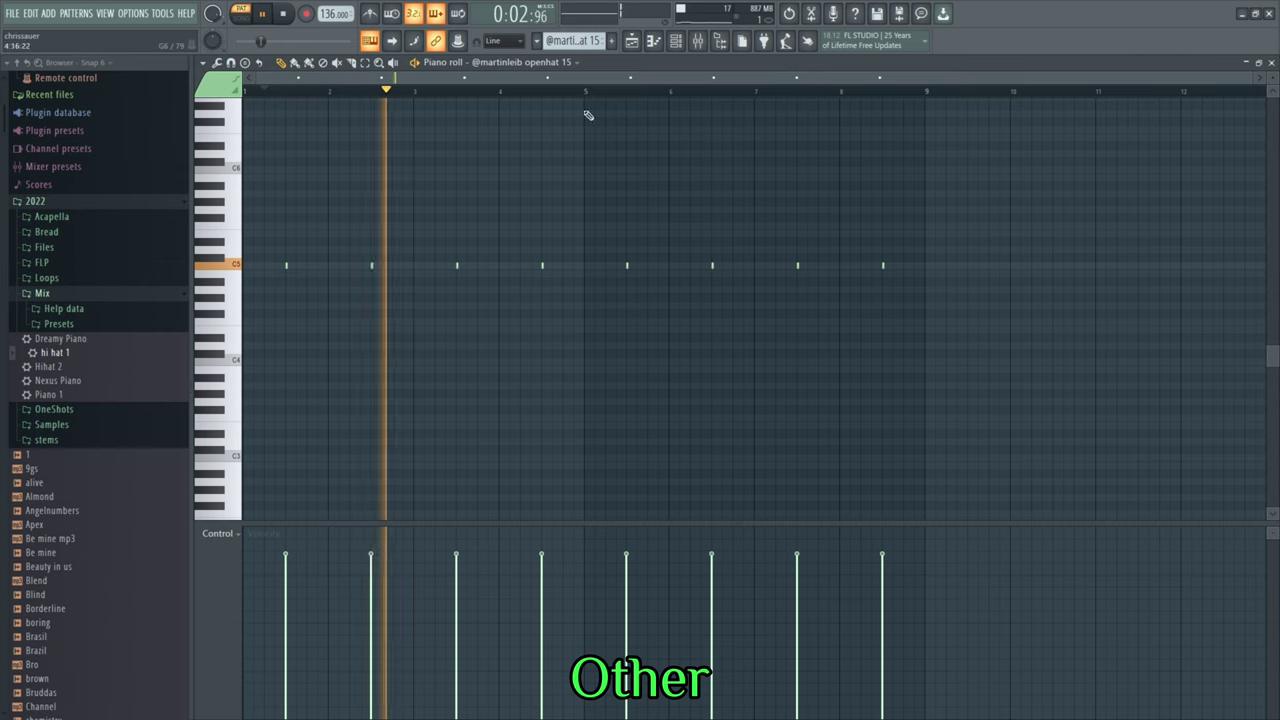
Play the soloed clap and openhat 15 tracks together in the playlist in song mode, and return to the pattern's piano roll.
{"action": "key", "text": "l"}
{"action": "key", "text": "F5"}
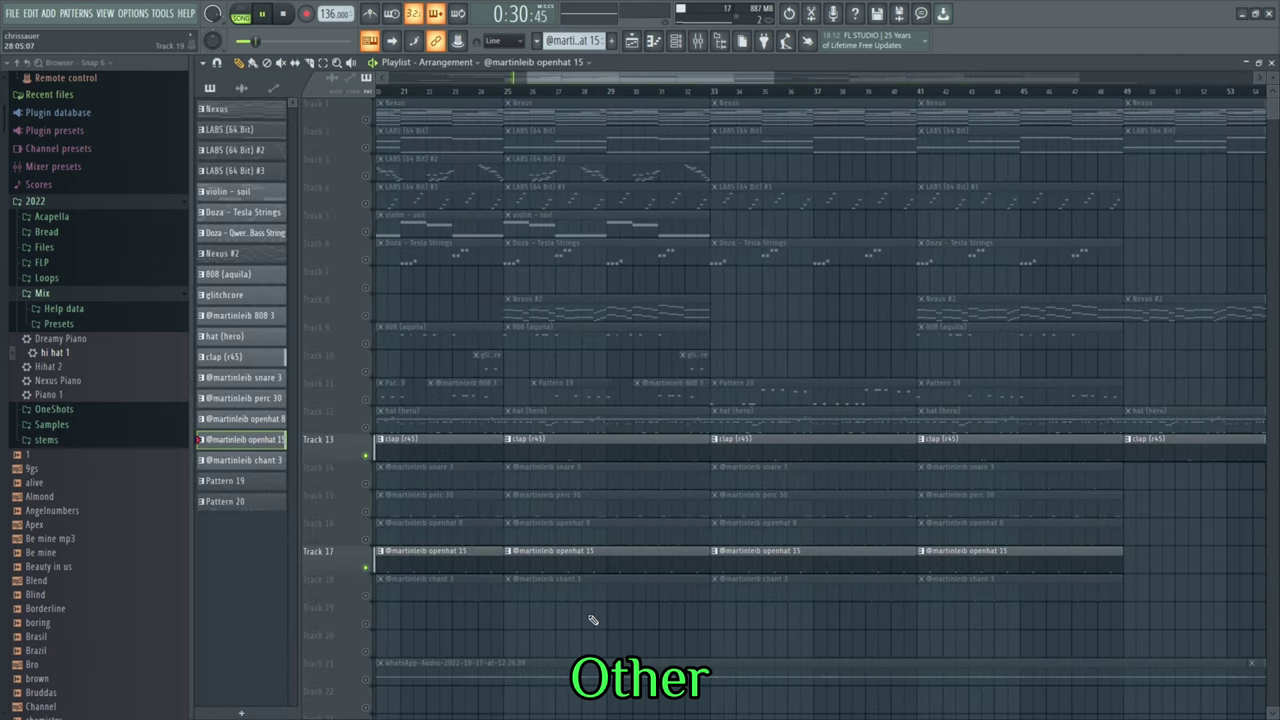
{"action": "scroll", "coordinate": [403, 600], "scroll_direction": "up", "scroll_amount": 2, "text": "ctrl"}
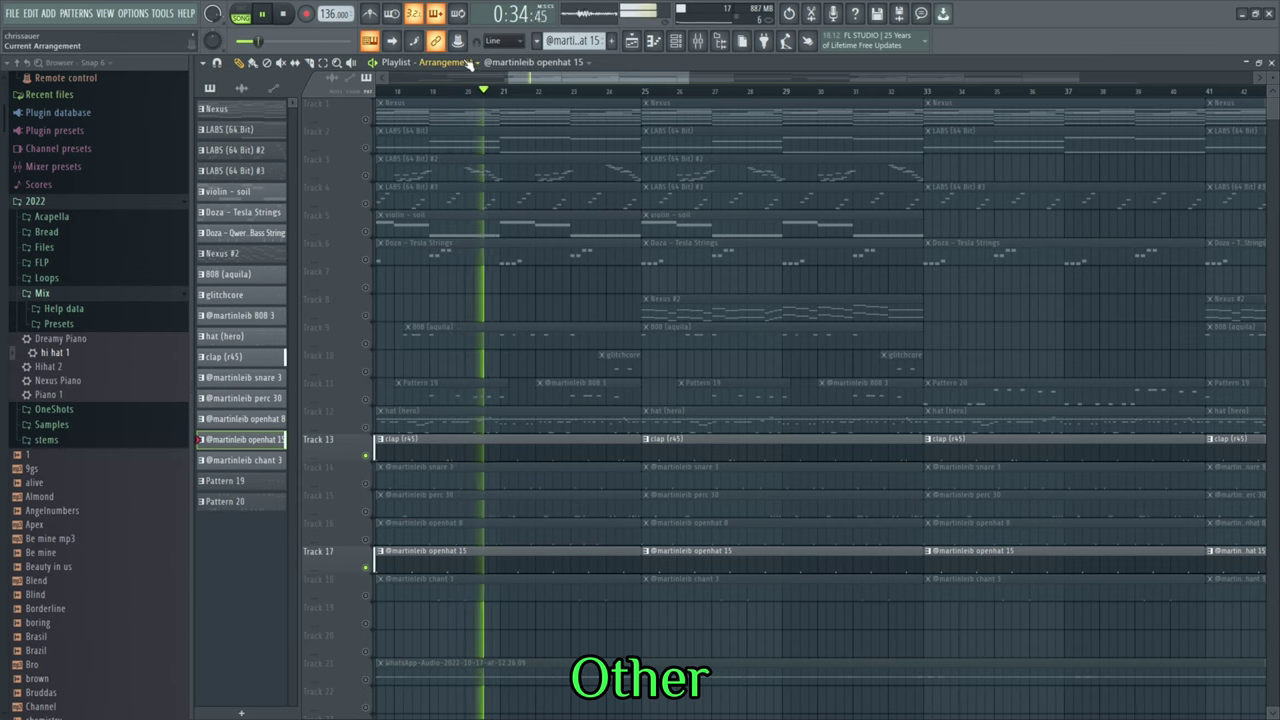
{"action": "key", "text": "l"}
{"action": "key", "text": "F7"}
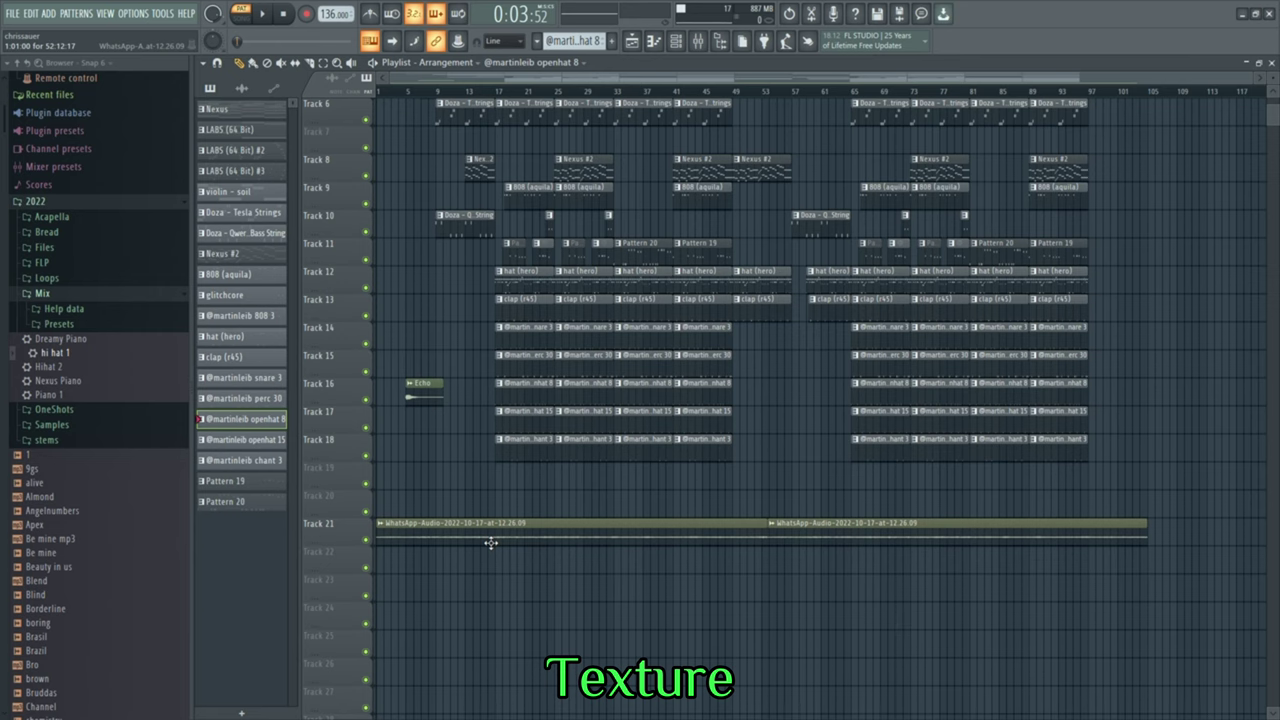
Show the sample settings of the WhatsApp-Audio-2022-10-17-at-12.26.09 texture clip on Track 21 and close them.
{"action": "double_click", "coordinate": [490, 543]}
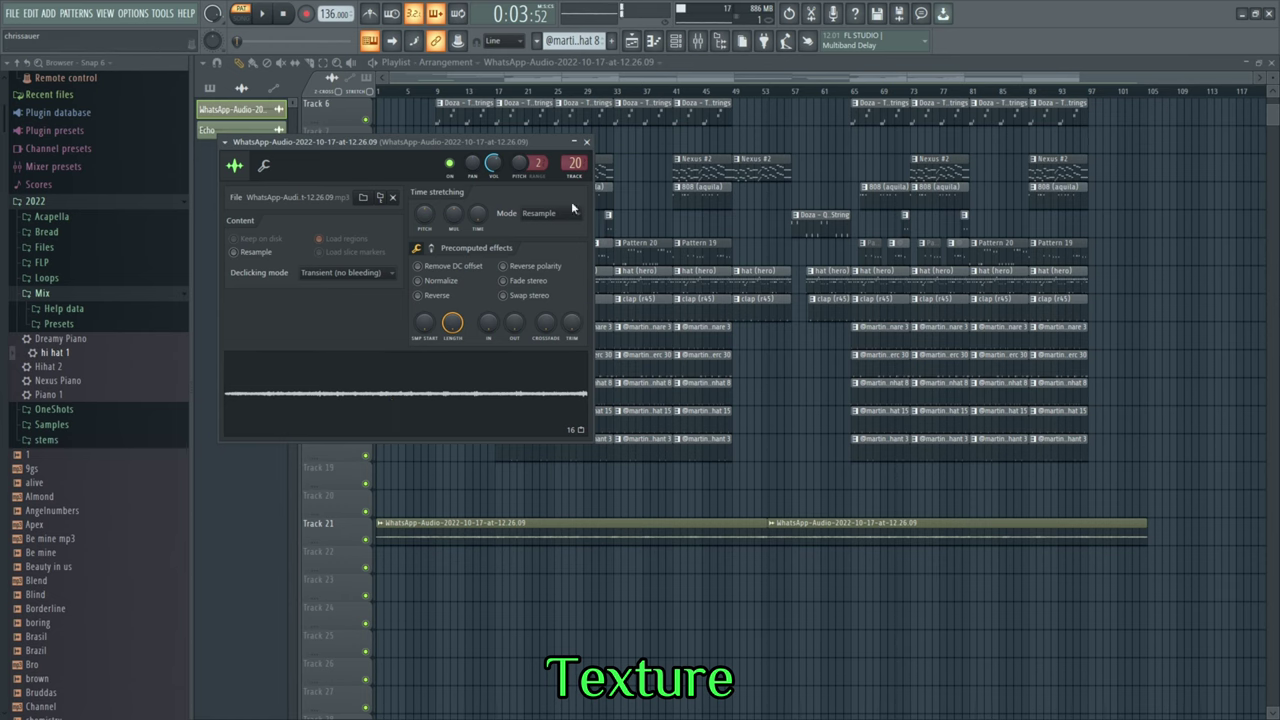
{"action": "left_click", "coordinate": [586, 141]}
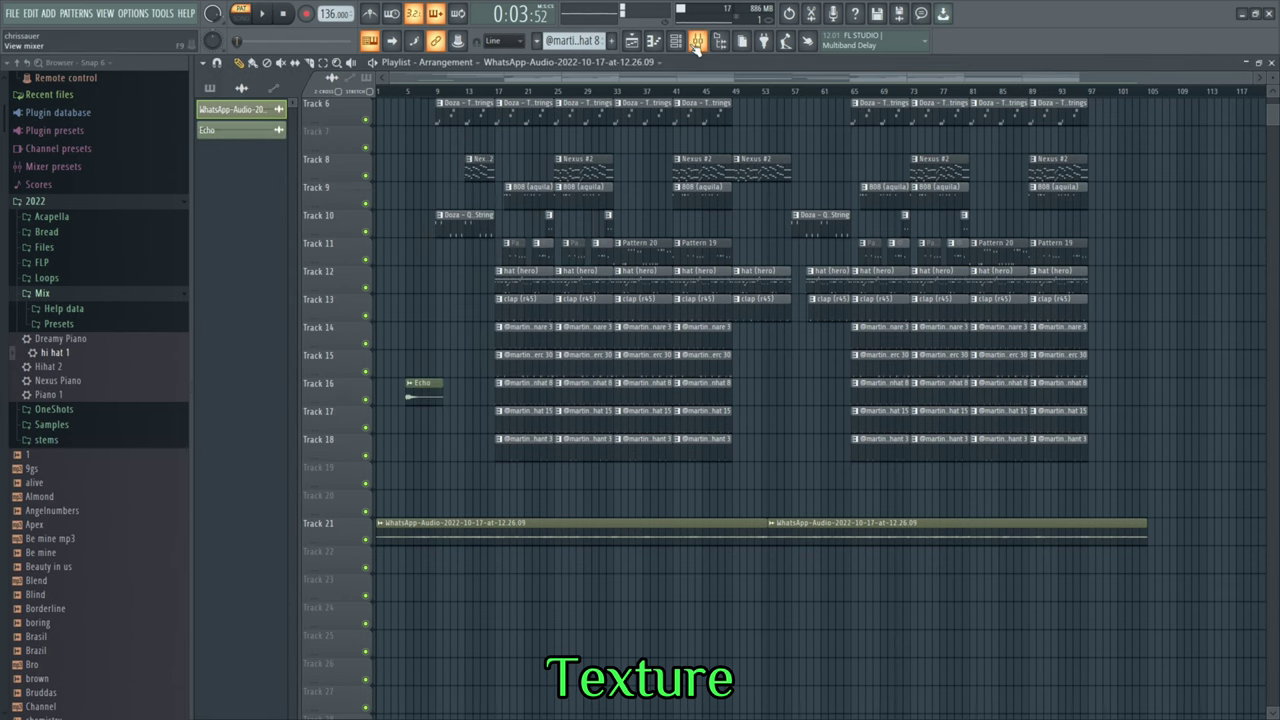